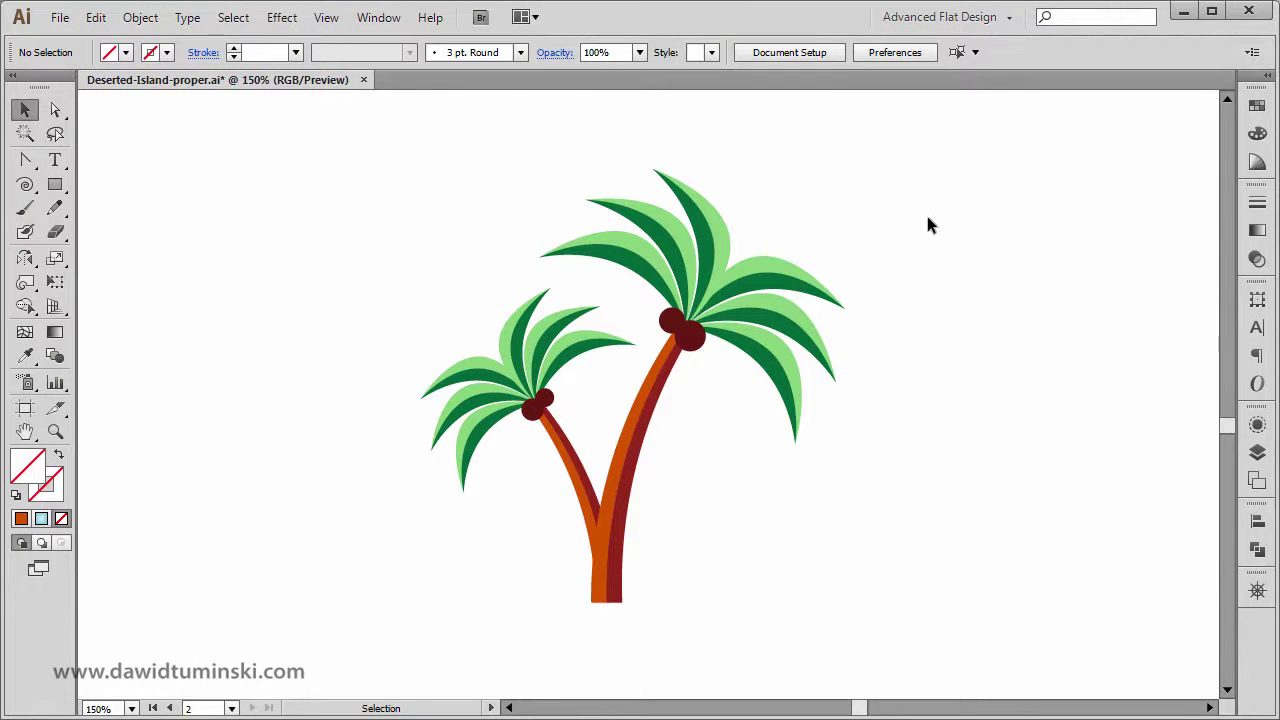
Step: Scale down the palm tree artwork and move it to the upper-right corner of the second artboard
key("ctrl+minus")
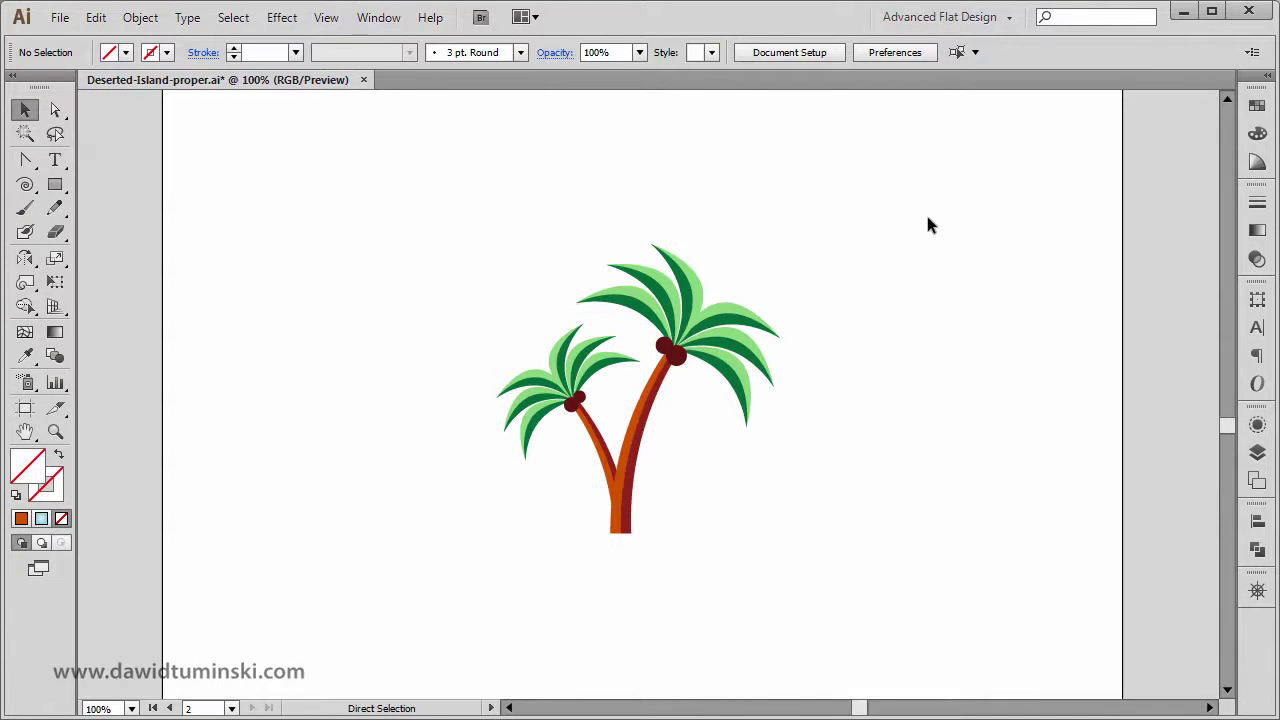
left_click_drag(492, 240, 716, 532)
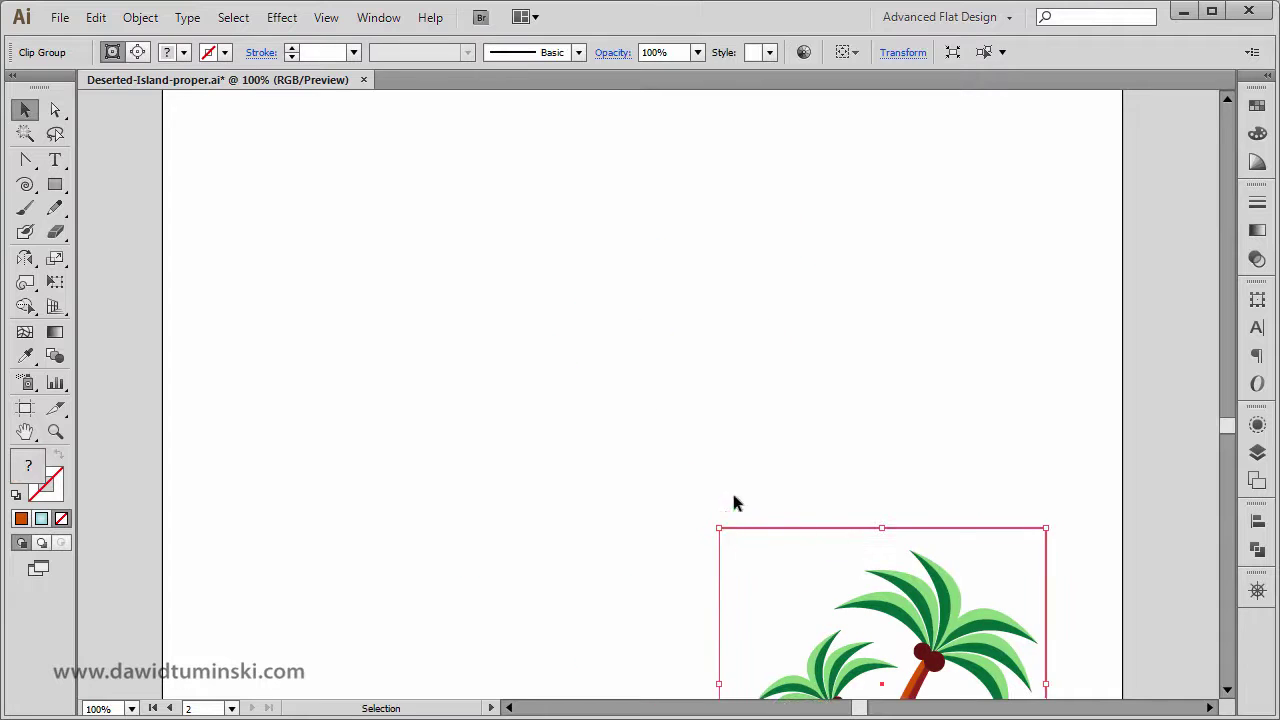
left_click_drag(916, 590, 1022, 232)
scroll(1022, 232, "up", 4)
left_click_drag(968, 392, 947, 242)
left_click_drag(749, 489, 843, 394)
left_click(548, 461)
Step: Examine the sun and its wavy rays in the finished island illustration on the first artboard
scroll(571, 306, "up", 10)
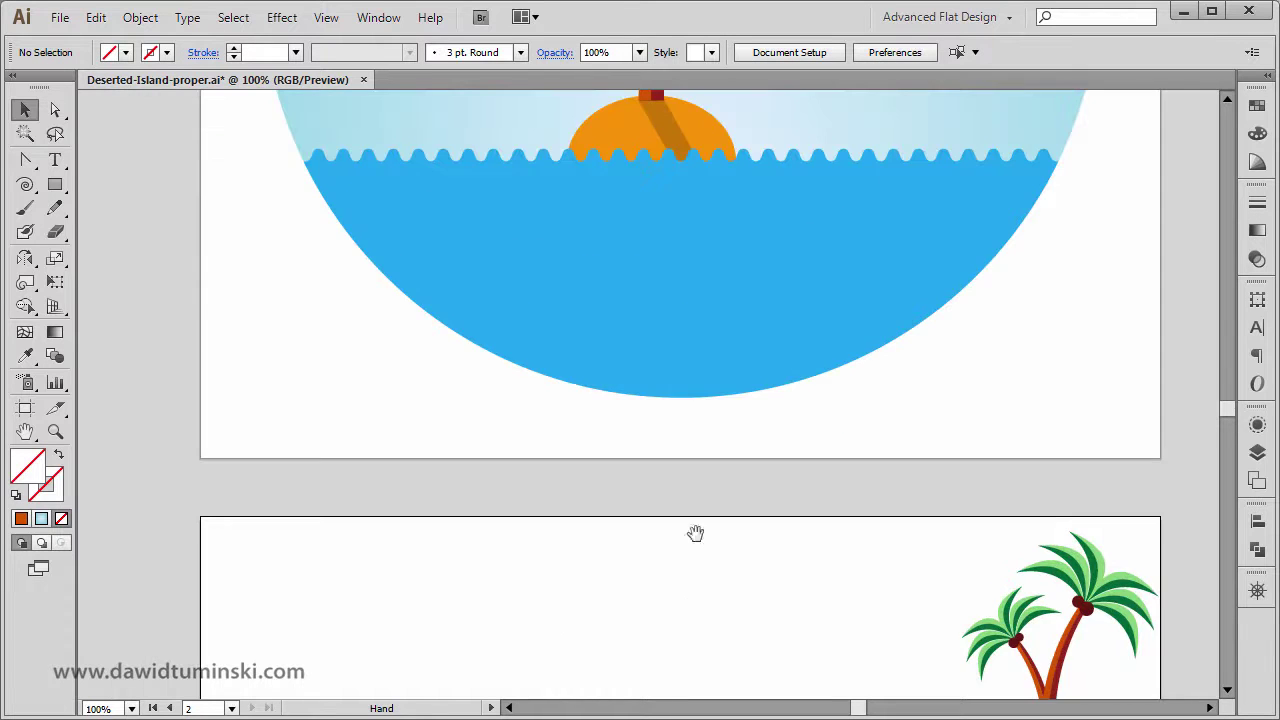
scroll(700, 340, "up", 3)
key("ctrl+space")
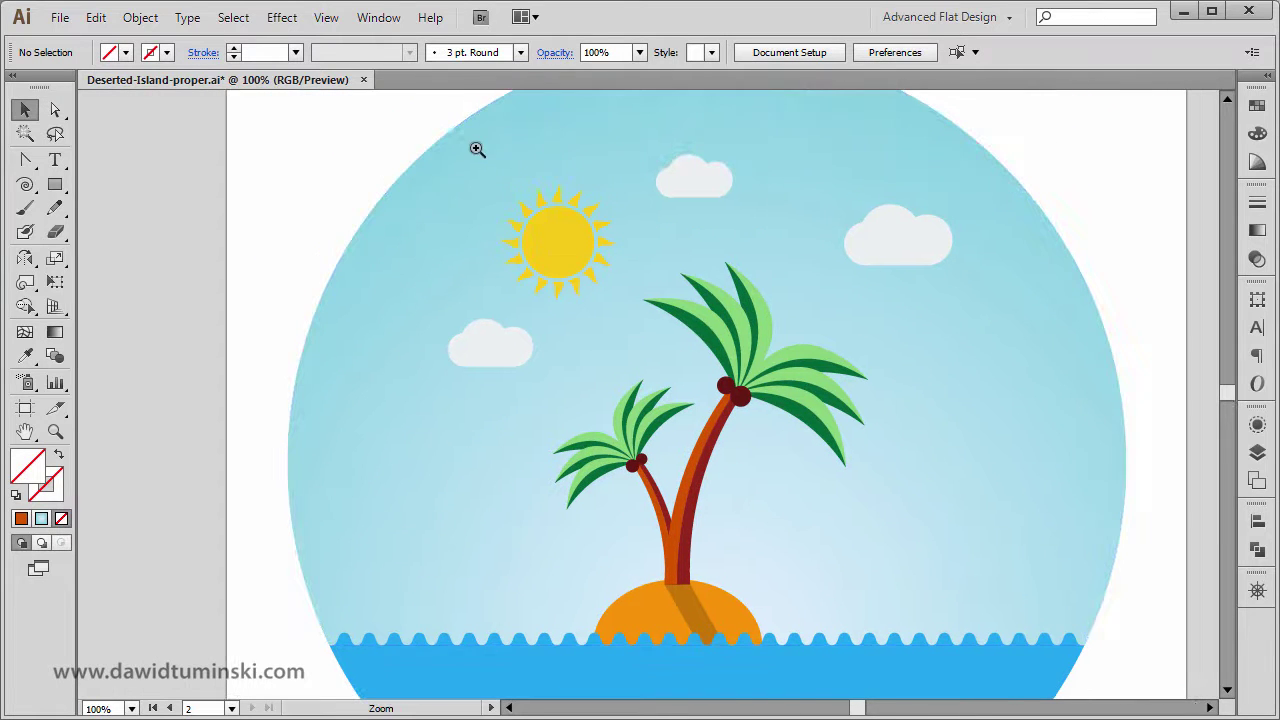
left_click_drag(474, 146, 651, 334)
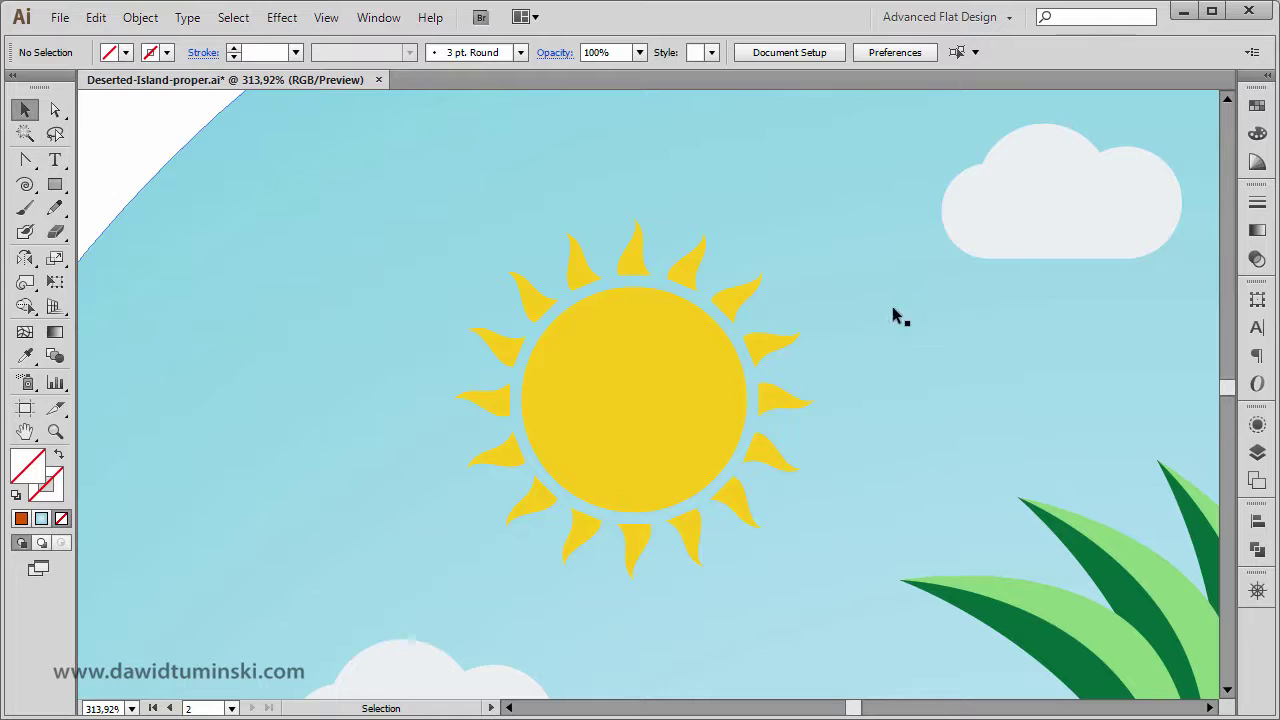
left_click_drag(940, 418, 906, 326)
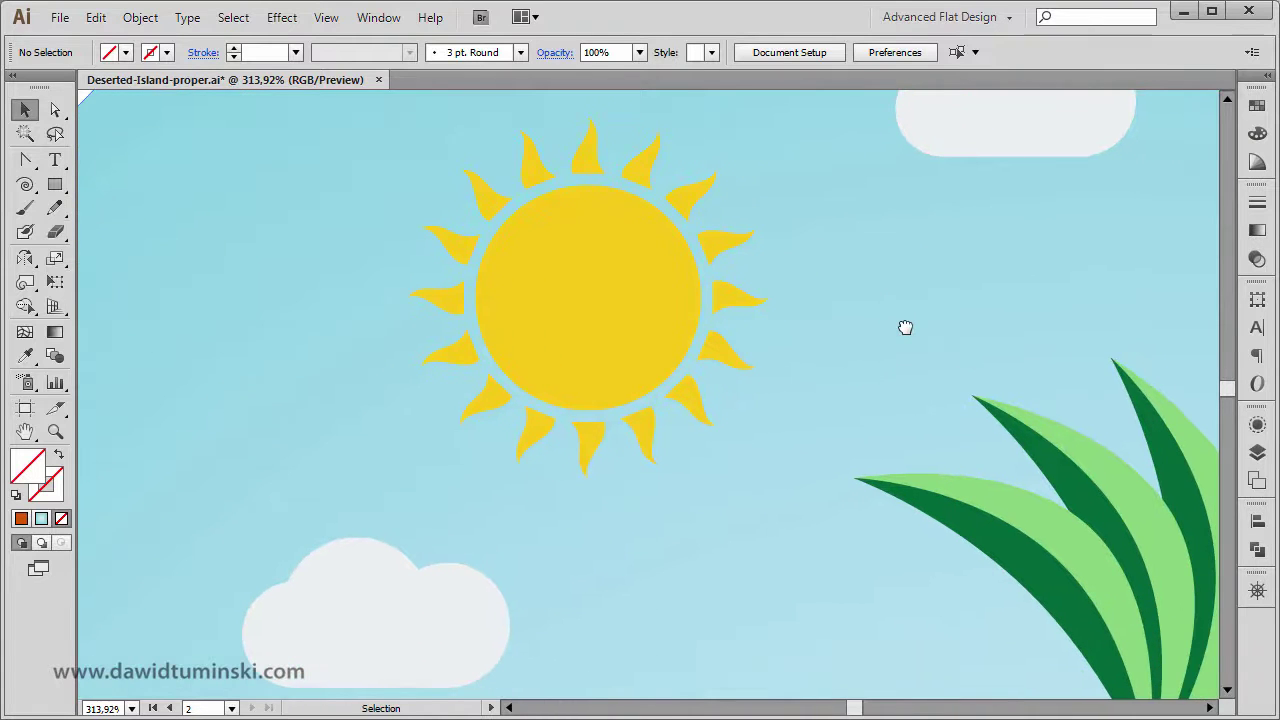
key("ctrl+minus")
key("ctrl+minus")
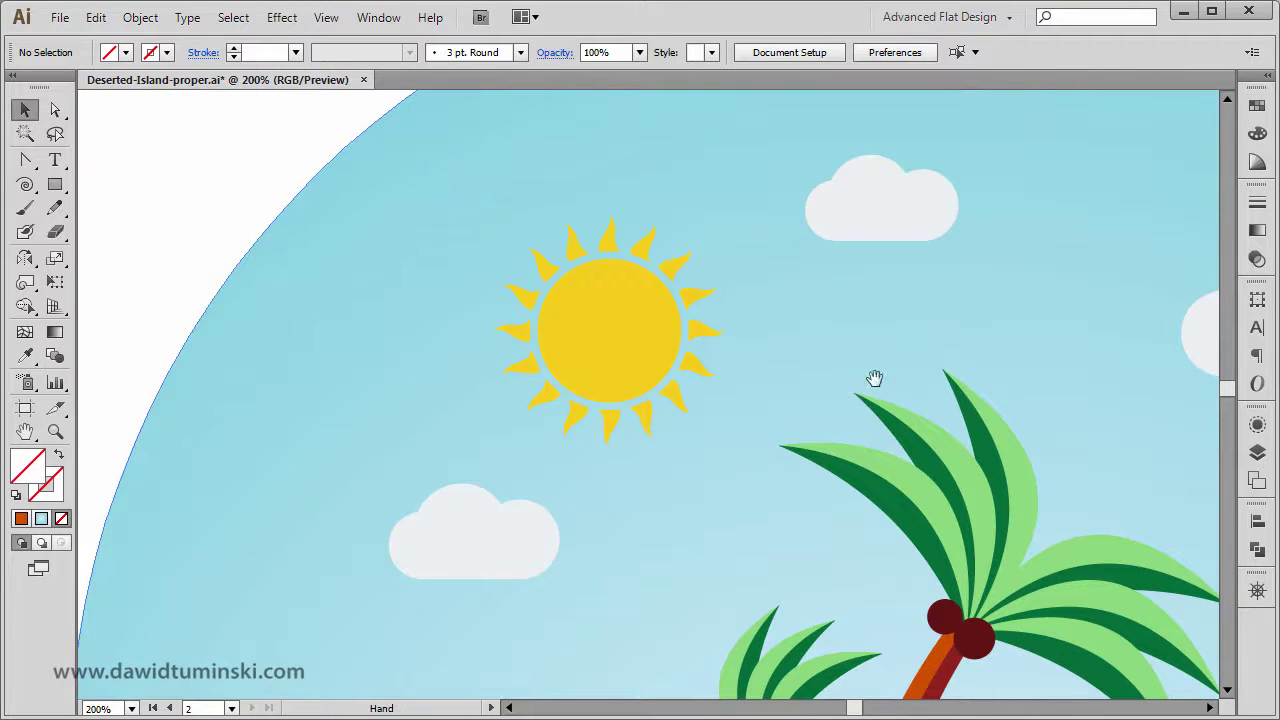
left_click_drag(874, 380, 870, 329)
left_click(869, 331)
left_click(858, 309)
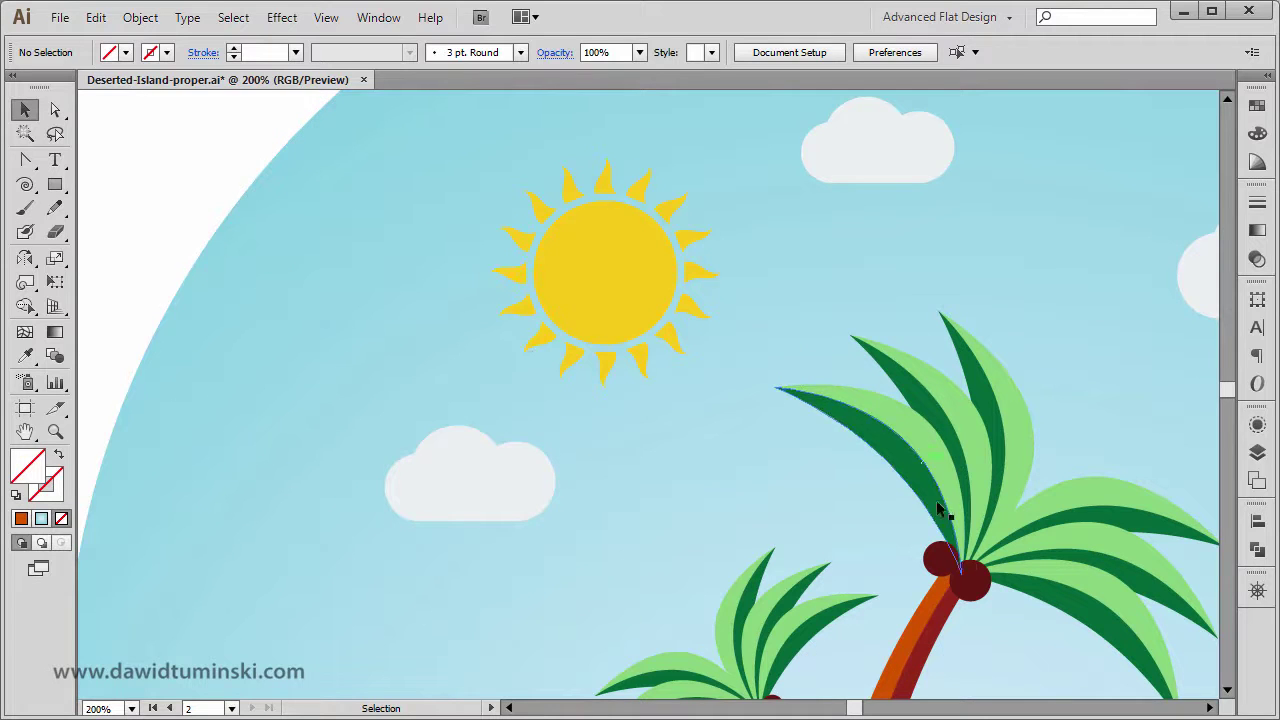
Step: Draw a circle for the sun's body in the blank area of the second artboard with the Ellipse tool
scroll(940, 510, "down", 20)
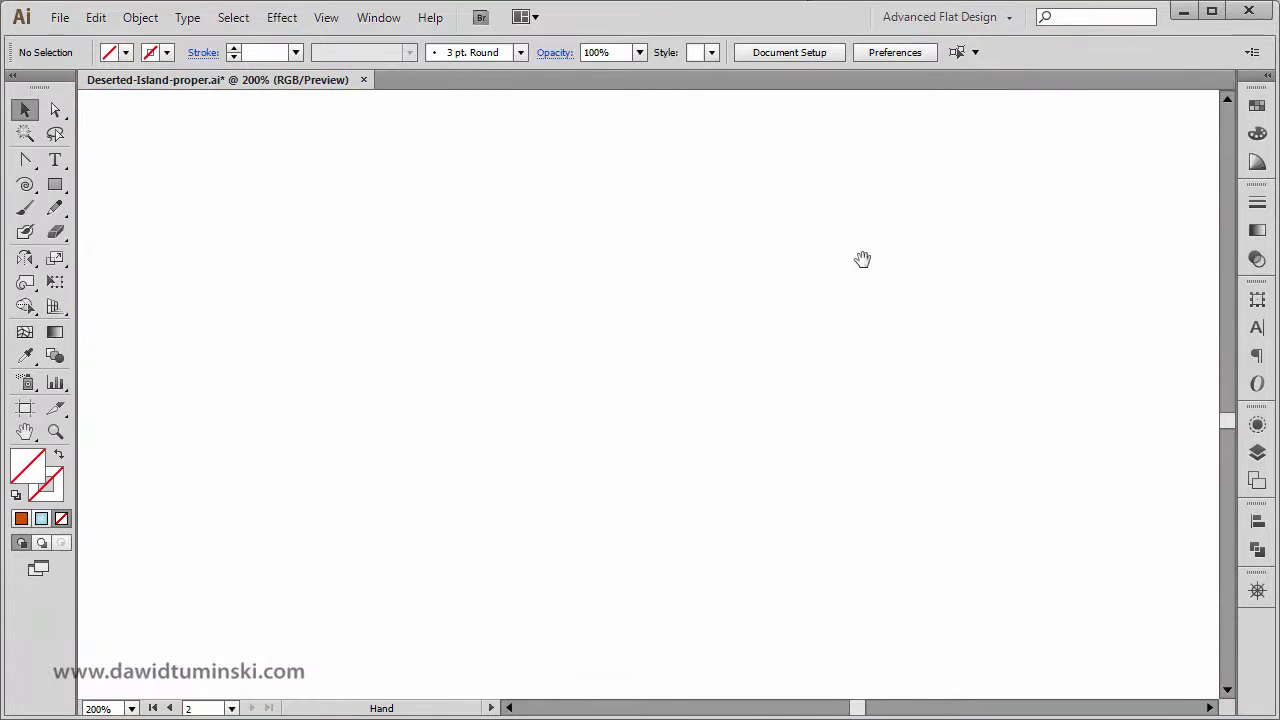
key("ctrl+1")
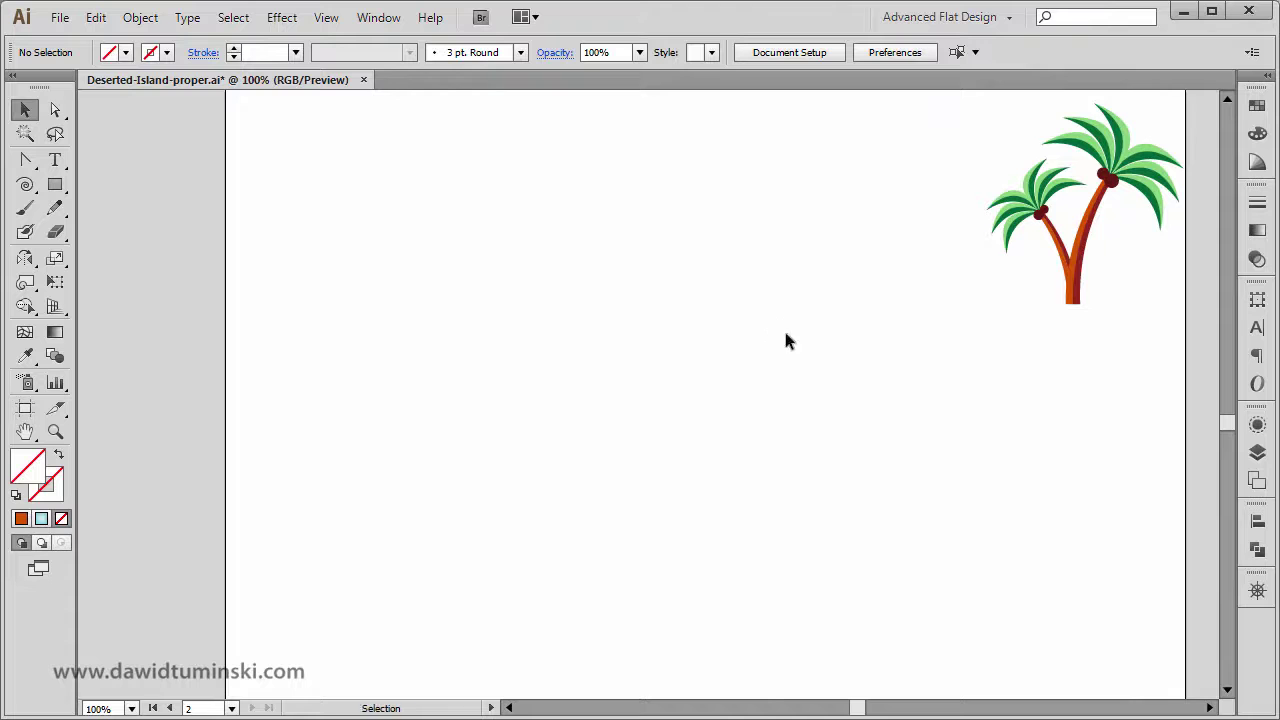
left_click_drag(785, 341, 894, 337)
left_click(1257, 452)
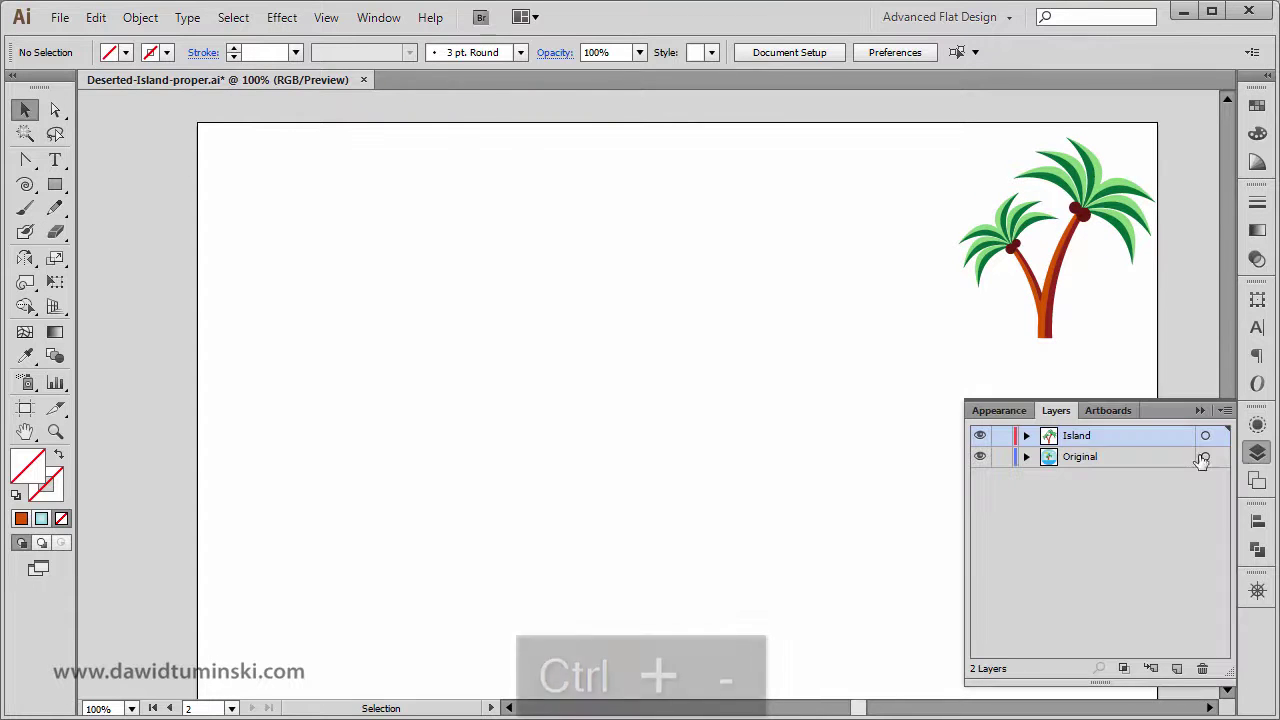
left_click(1200, 410)
left_click_drag(811, 460, 811, 307)
key("ctrl+space")
left_click_drag(451, 170, 931, 589)
key("space")
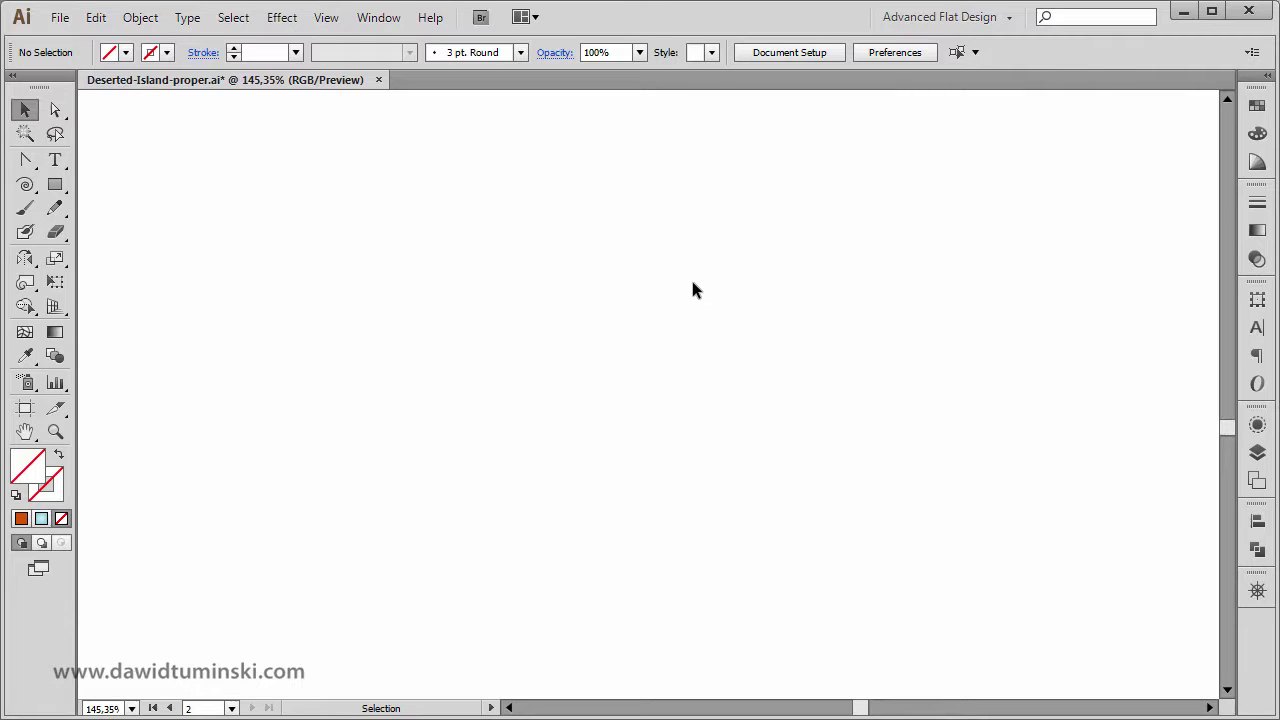
key("l")
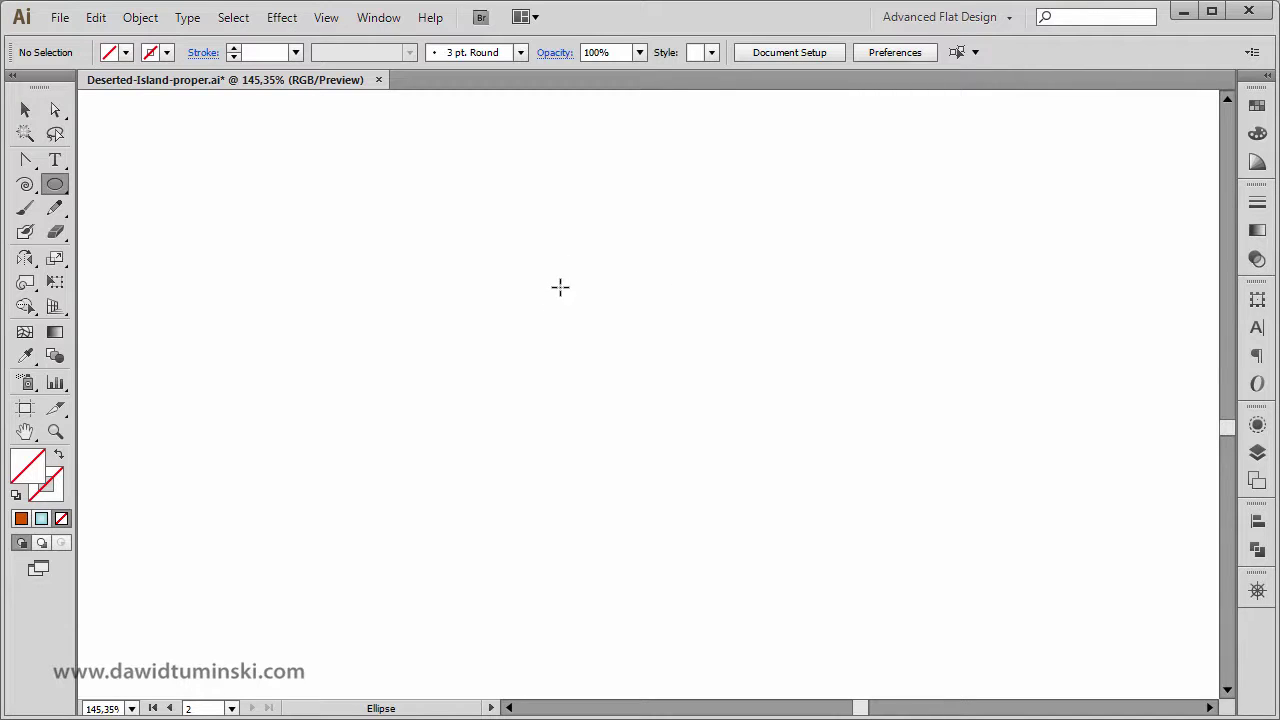
left_click_drag(577, 349, 806, 566)
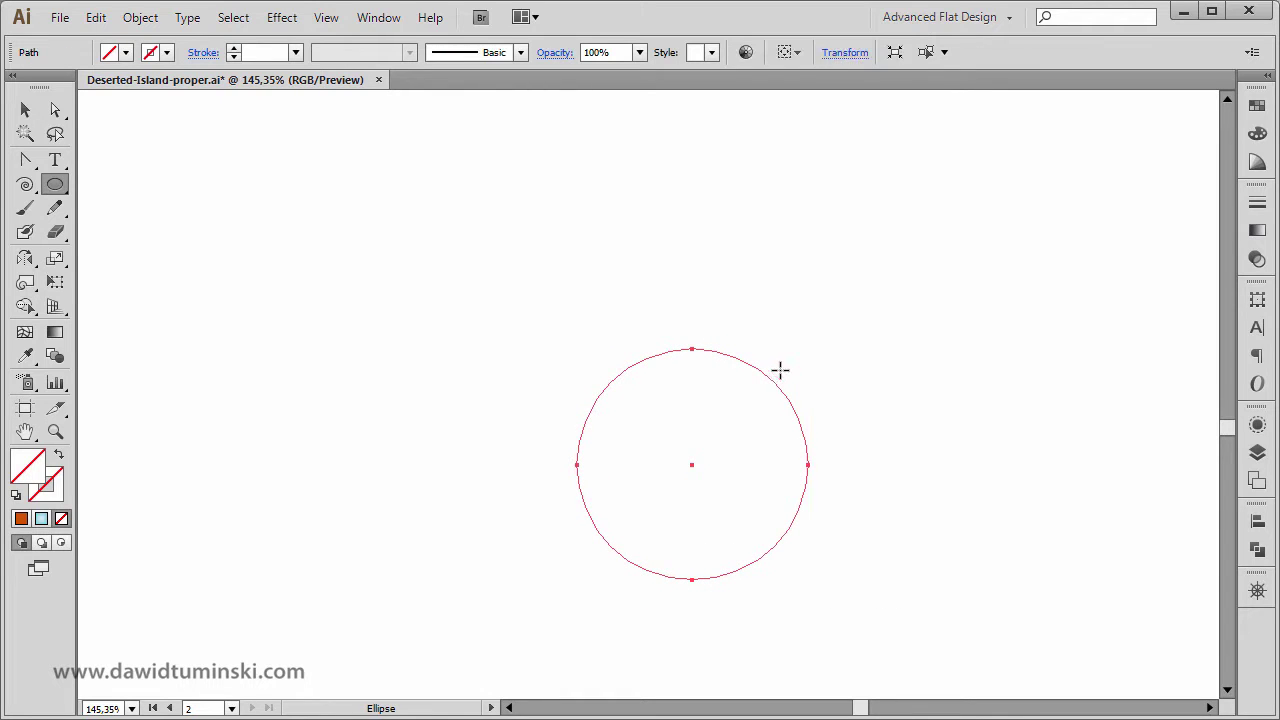
Step: Give the circle the default white fill and black 1 pt stroke, and shift it slightly within the blank area
key("d")
mouse_move(689, 456)
left_mouse_down()
mouse_move(648, 462)
mouse_move(645, 450)
left_mouse_up()
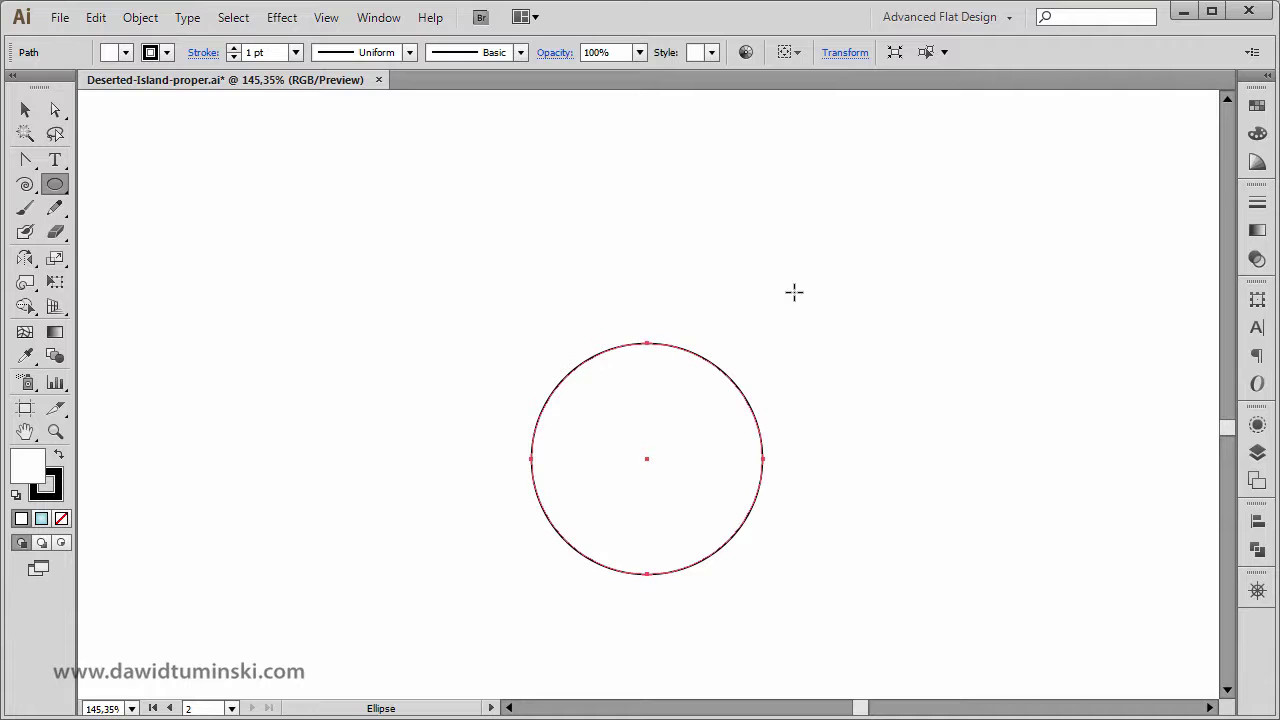
key("ctrl")
left_click(746, 255, "ctrl")
left_click(709, 360, "ctrl")
left_click(25, 110)
left_click(302, 195)
Step: Draw a small upright three-sided polygon with the Polygon tool, centred just above the circle
left_click(66, 184)
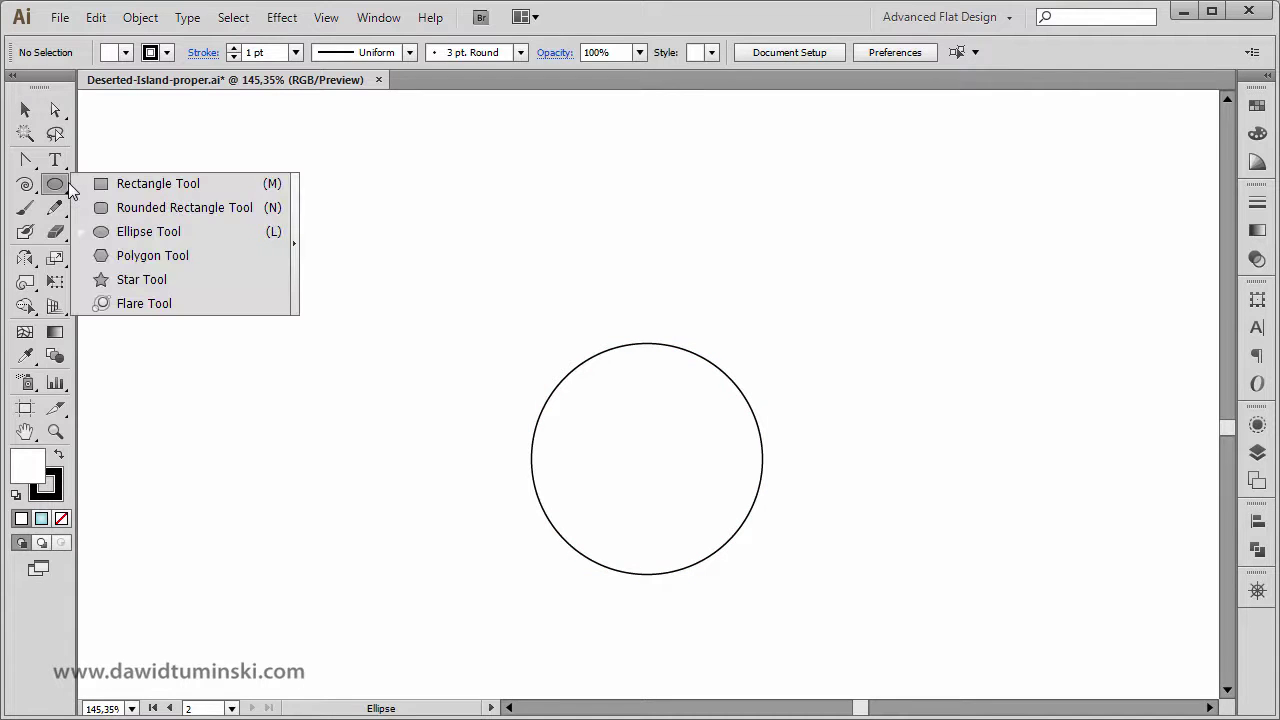
left_click(166, 258)
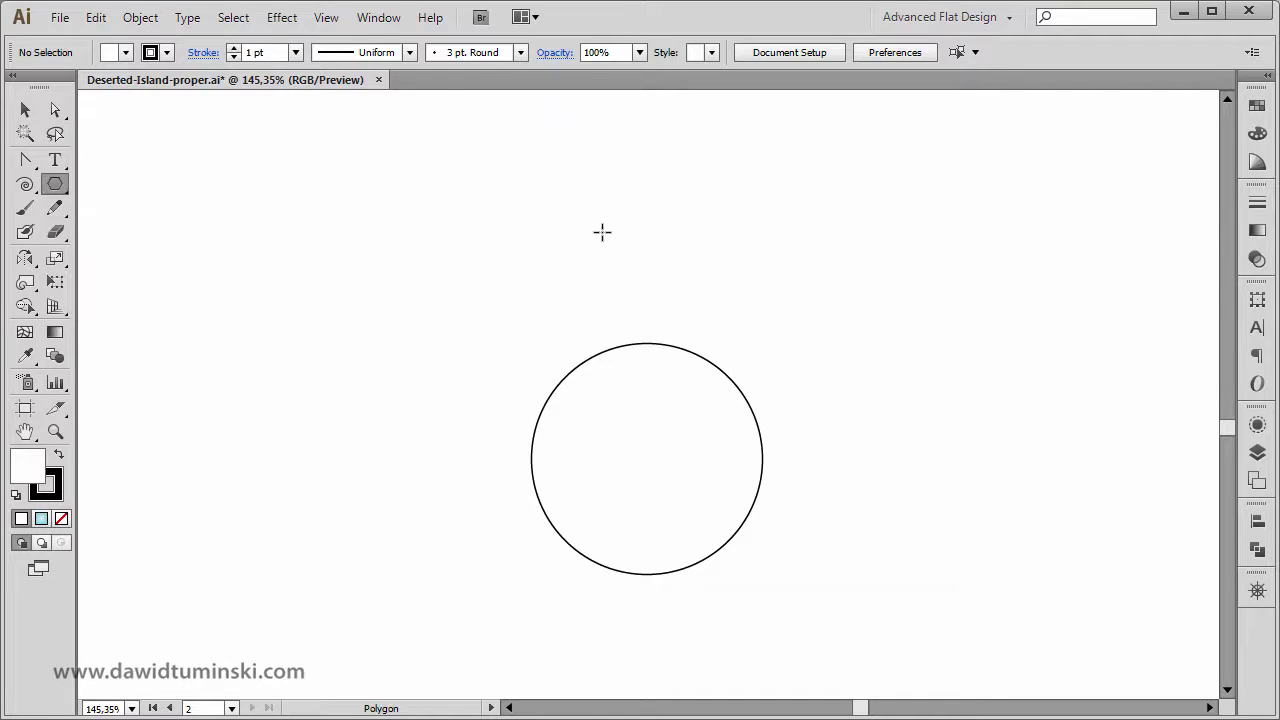
left_click_drag(607, 210, 671, 297)
key("Up")
key("Up")
key("Up")
key("Down")
key("Down")
key("Down")
left_click(25, 109)
left_click(694, 315)
left_click(725, 305)
left_click(759, 260)
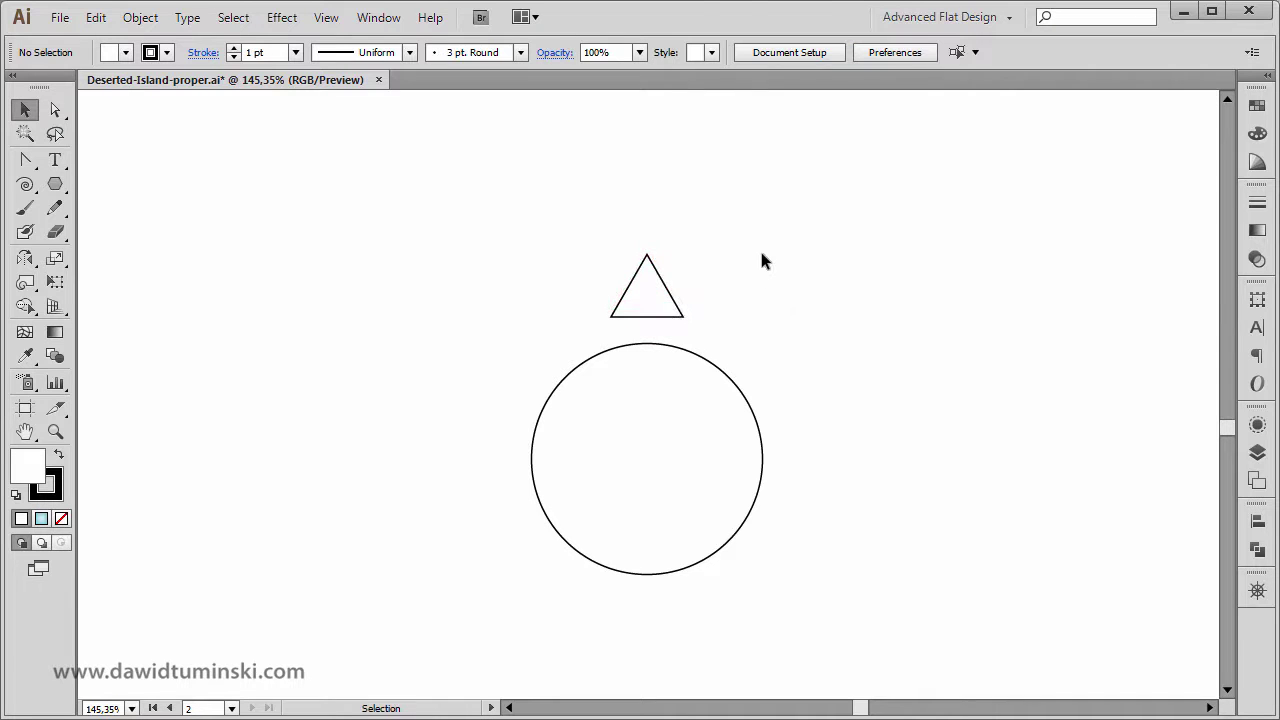
Step: Apply a vertical Flag warp with a 25% bend to the triangle, using the preview
left_click(668, 287)
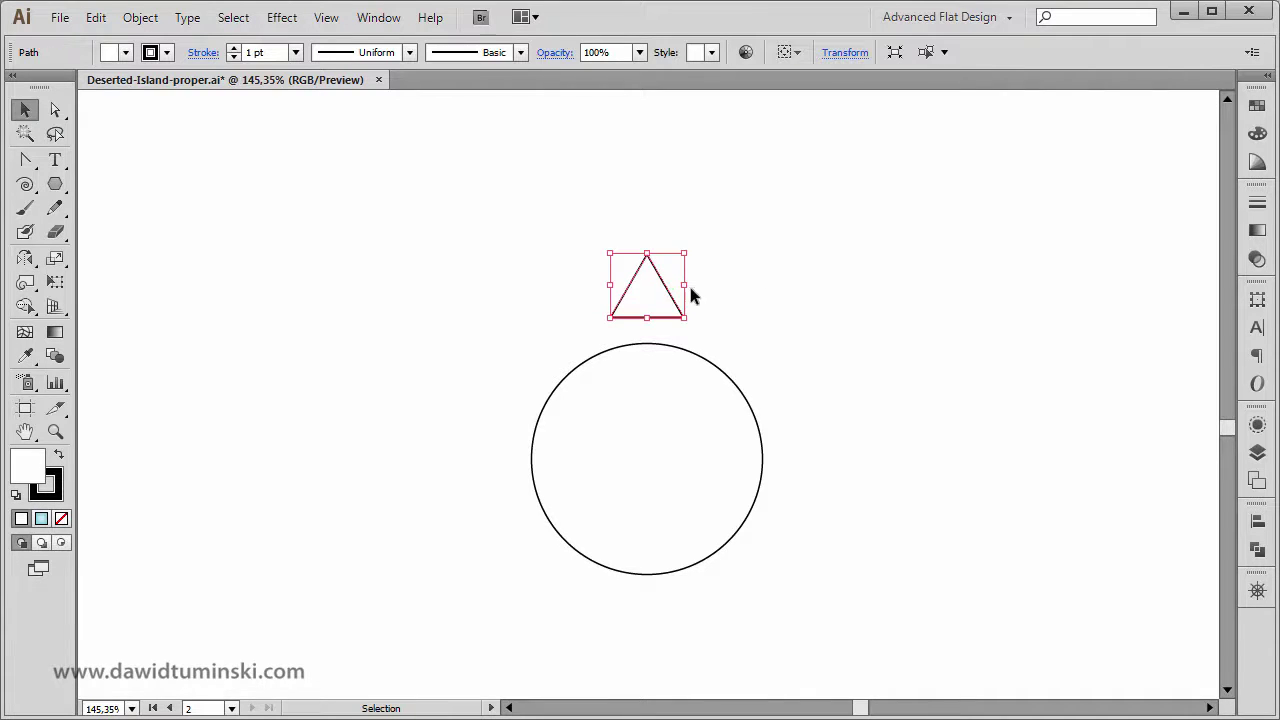
left_click(289, 20)
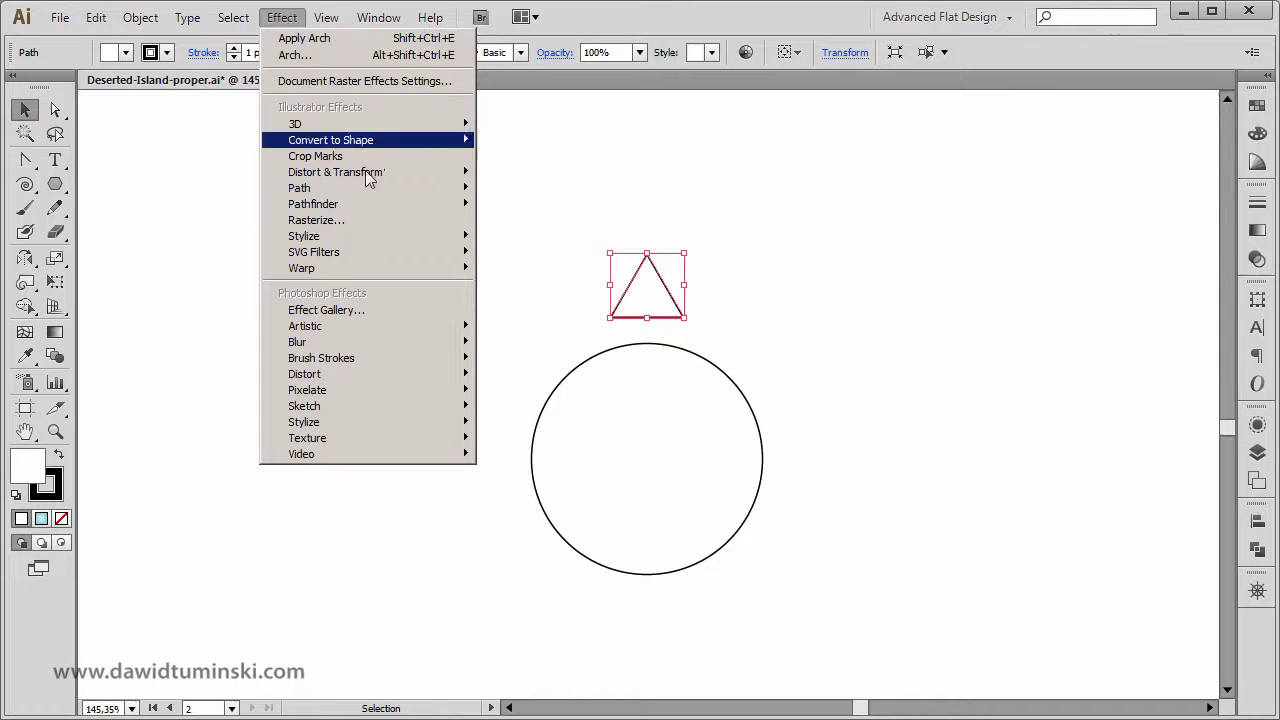
mouse_move(405, 273)
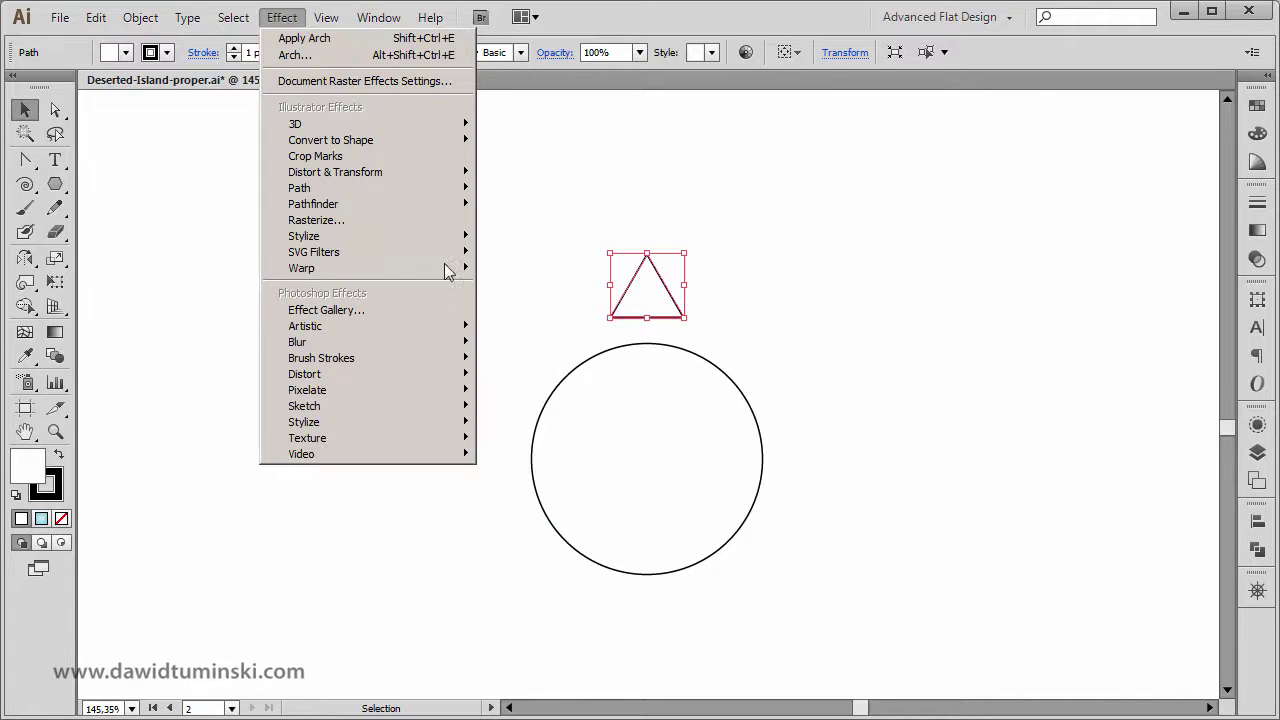
left_click(519, 266)
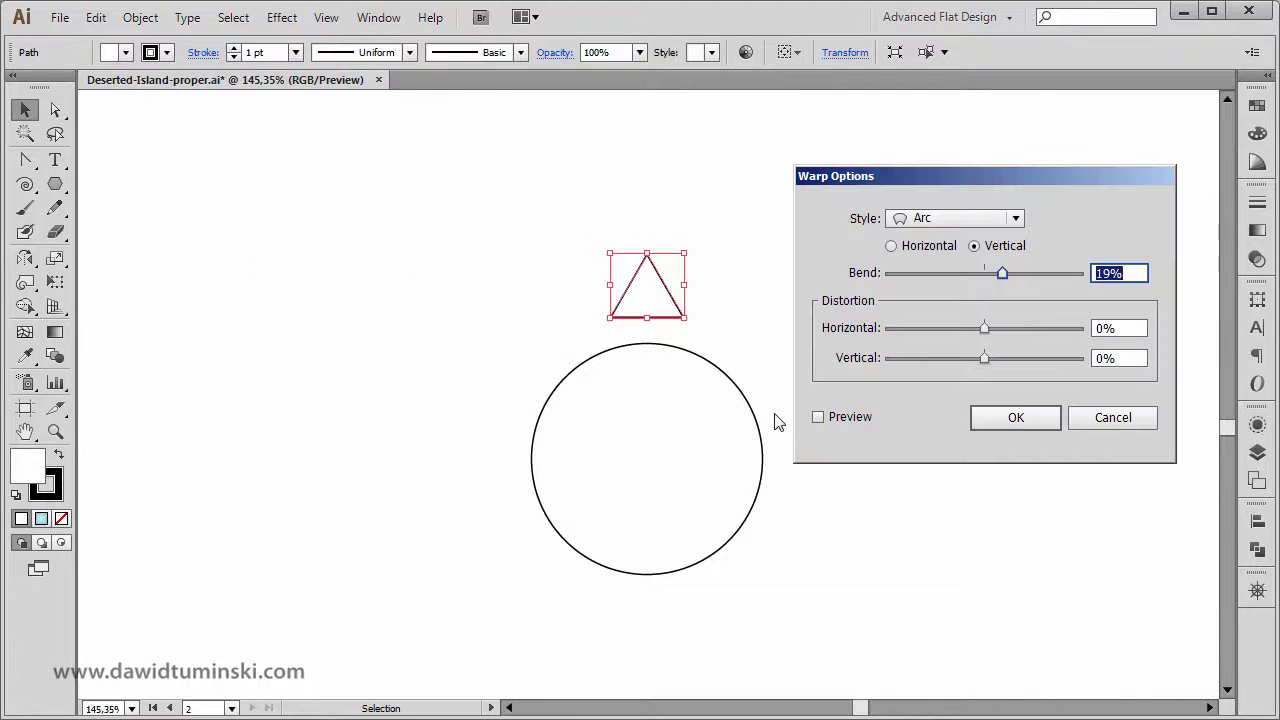
left_click(845, 420)
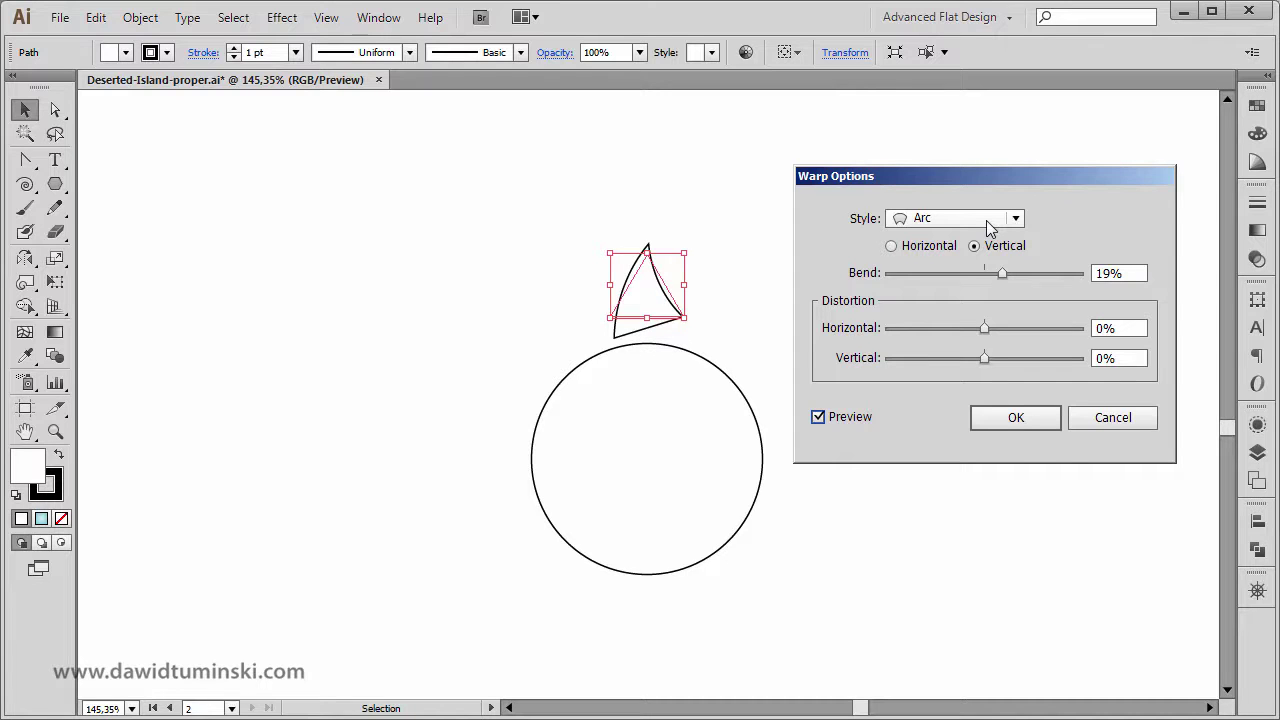
left_click(988, 227)
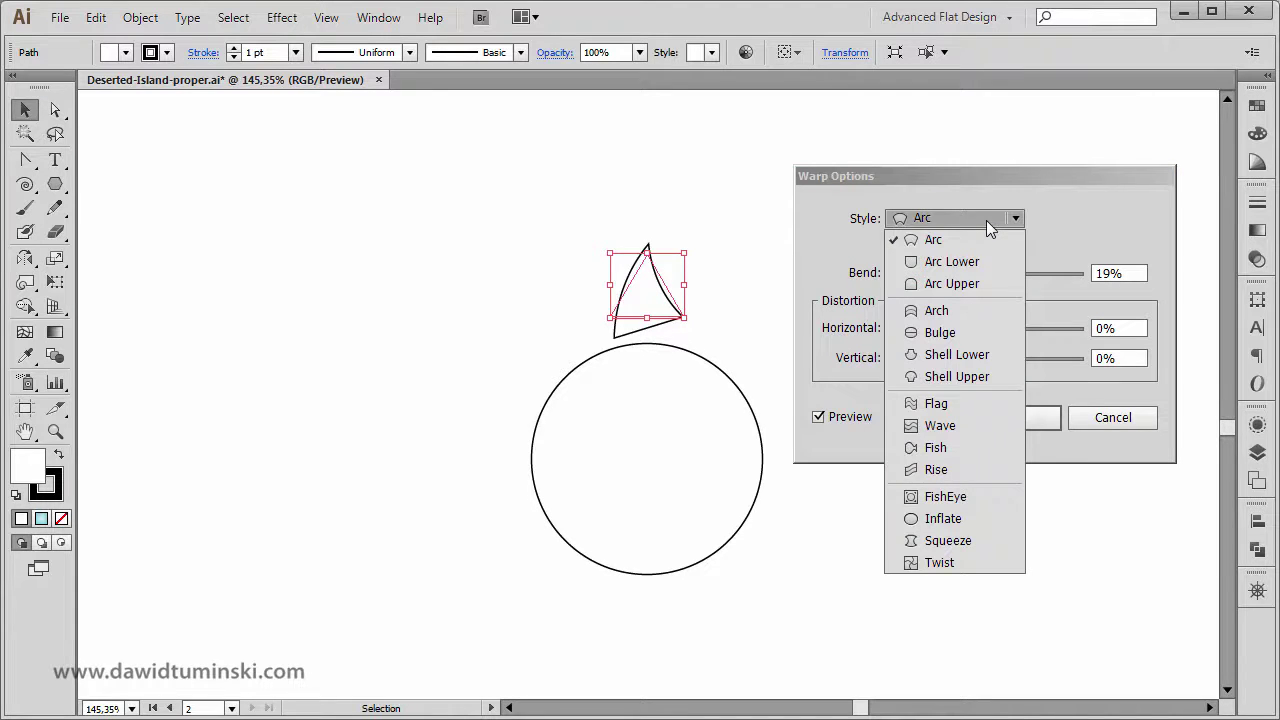
left_click(943, 402)
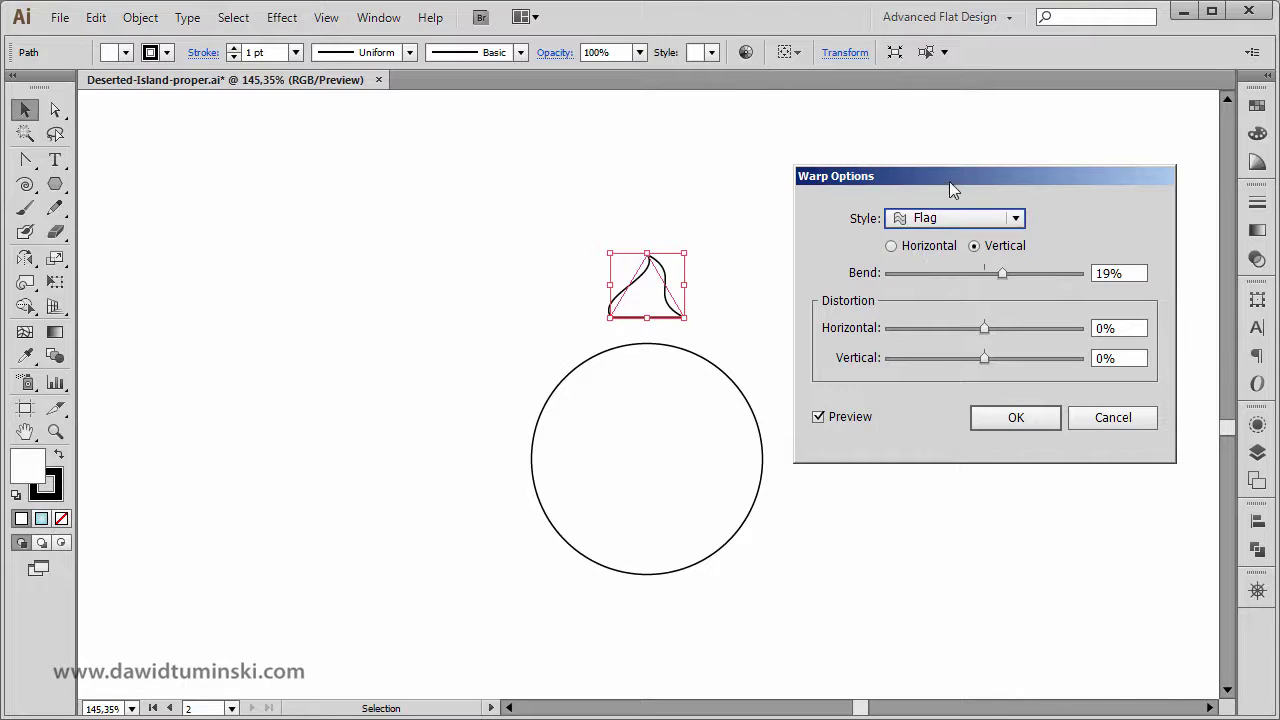
left_click_drag(949, 181, 952, 123)
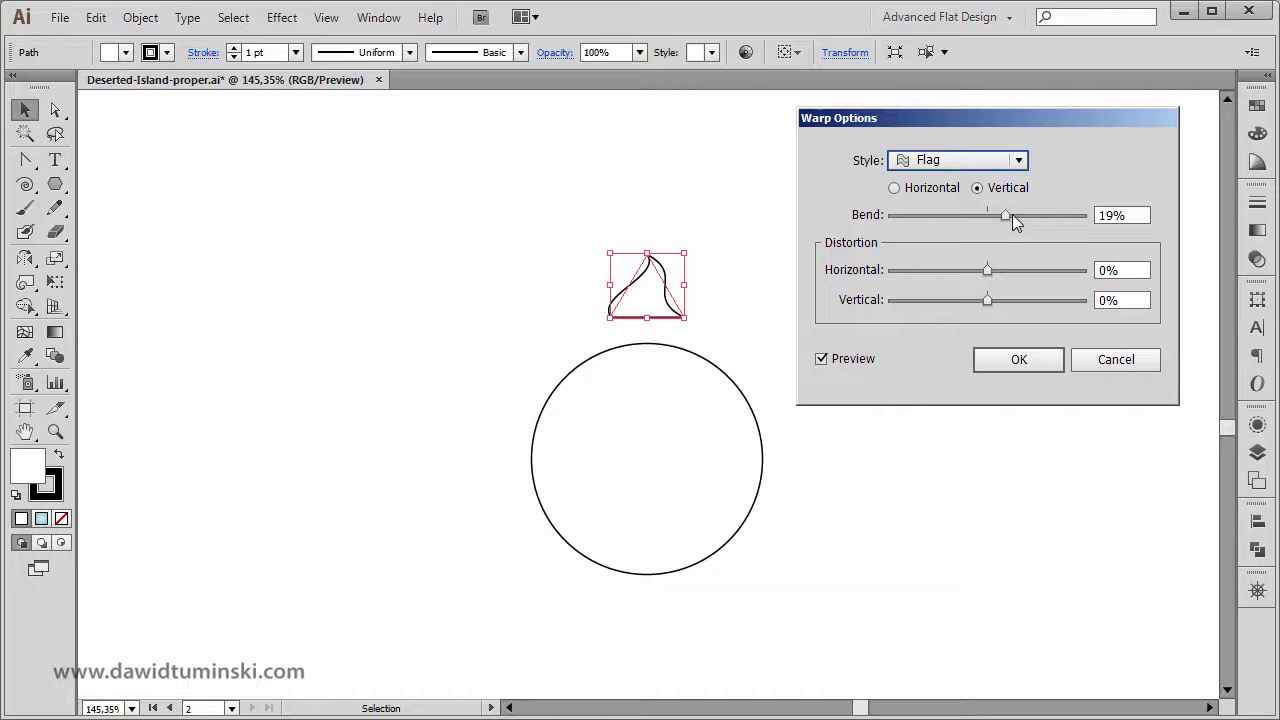
mouse_move(1006, 213)
left_mouse_down()
mouse_move(1042, 213)
mouse_move(929, 221)
mouse_move(1012, 217)
left_mouse_up()
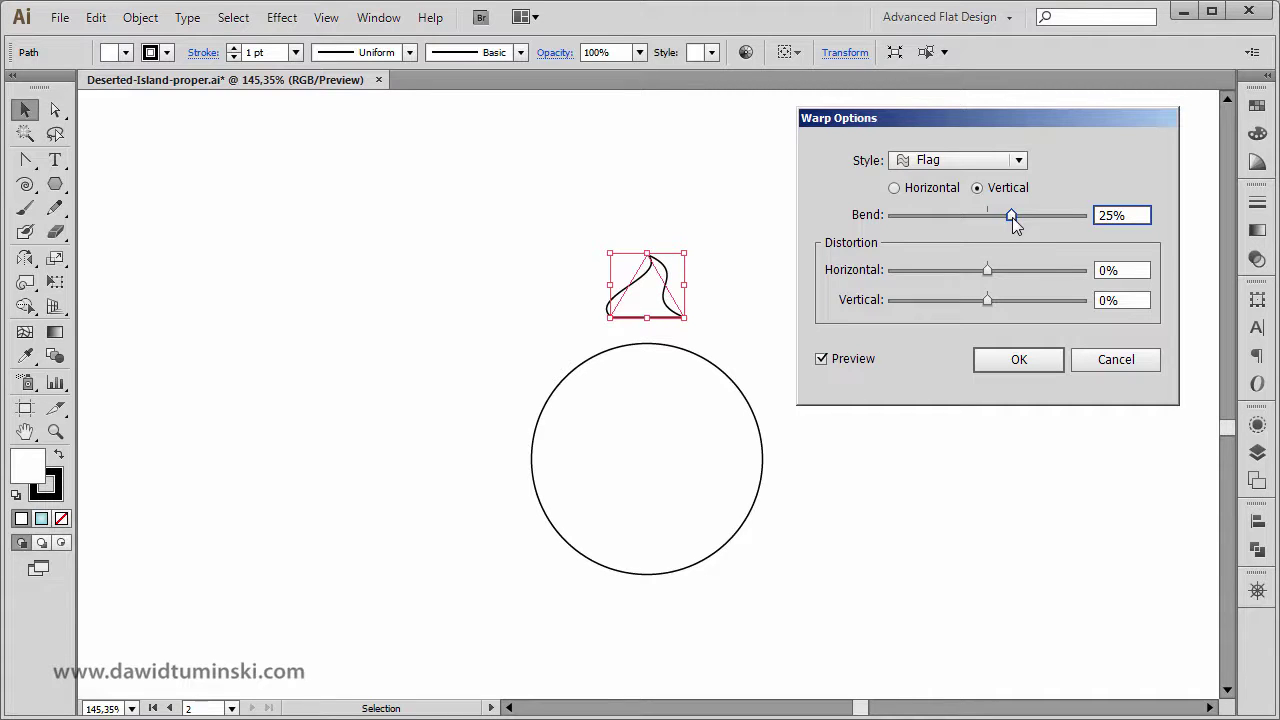
left_click(1020, 361)
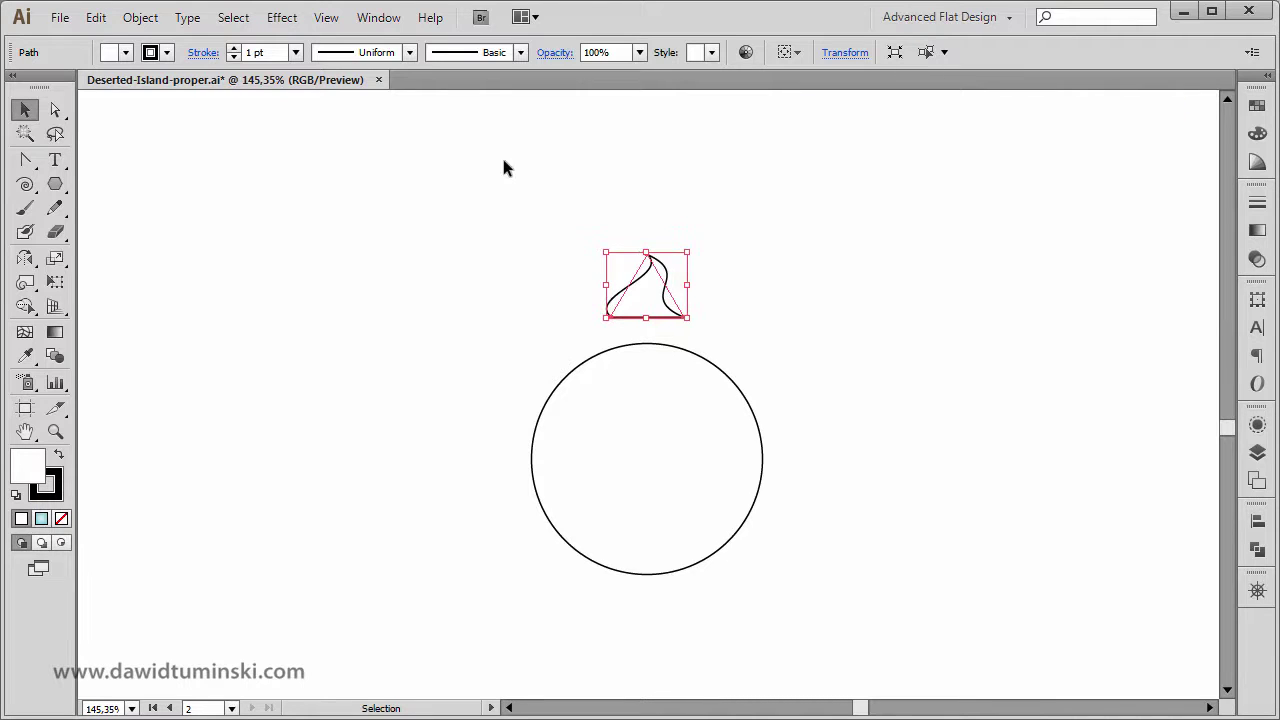
Step: Review the Flag warp settings through the warped triangle's appearance attributes and leave them without editing
left_click(560, 215)
left_click(651, 270)
left_click(1257, 425)
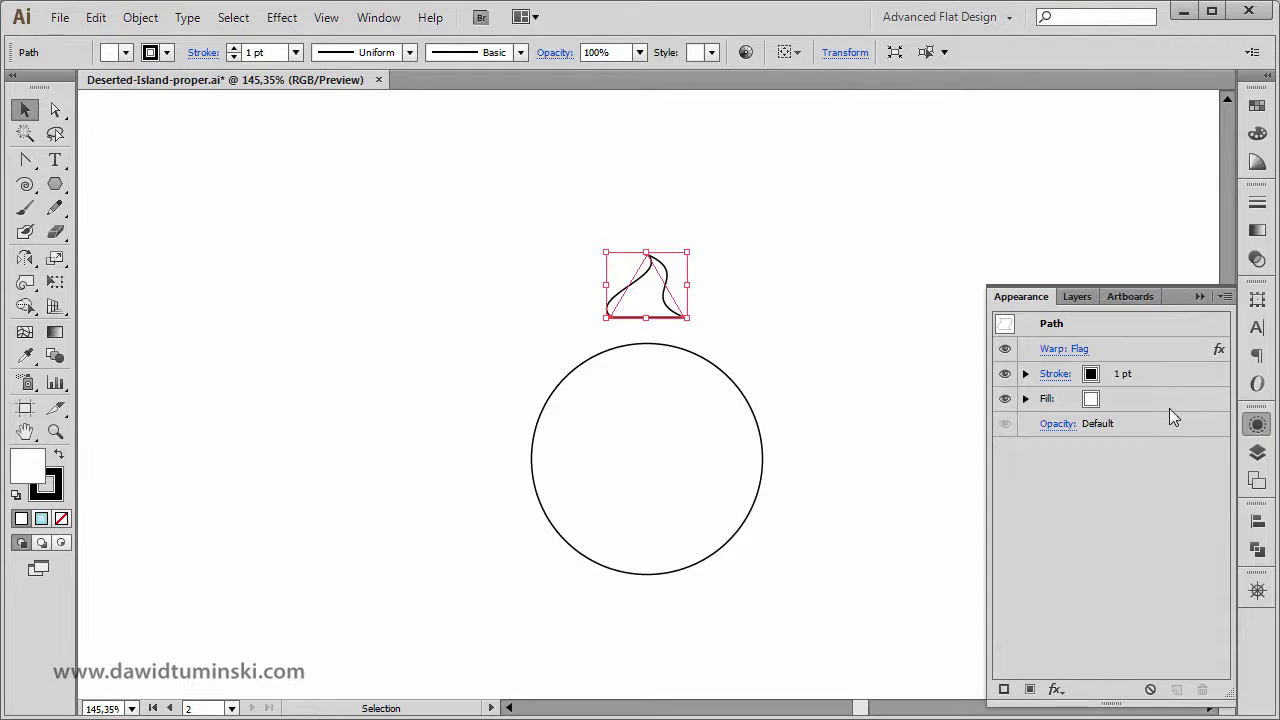
left_click(1074, 352)
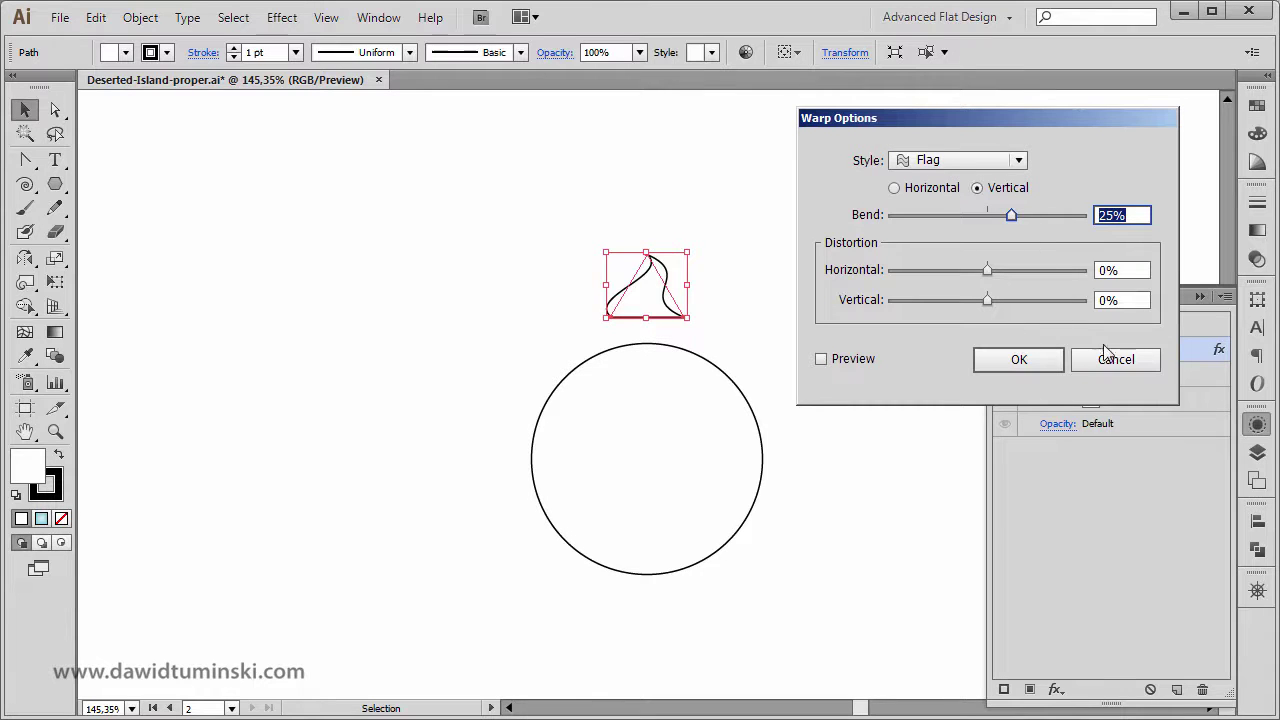
left_click(1120, 358)
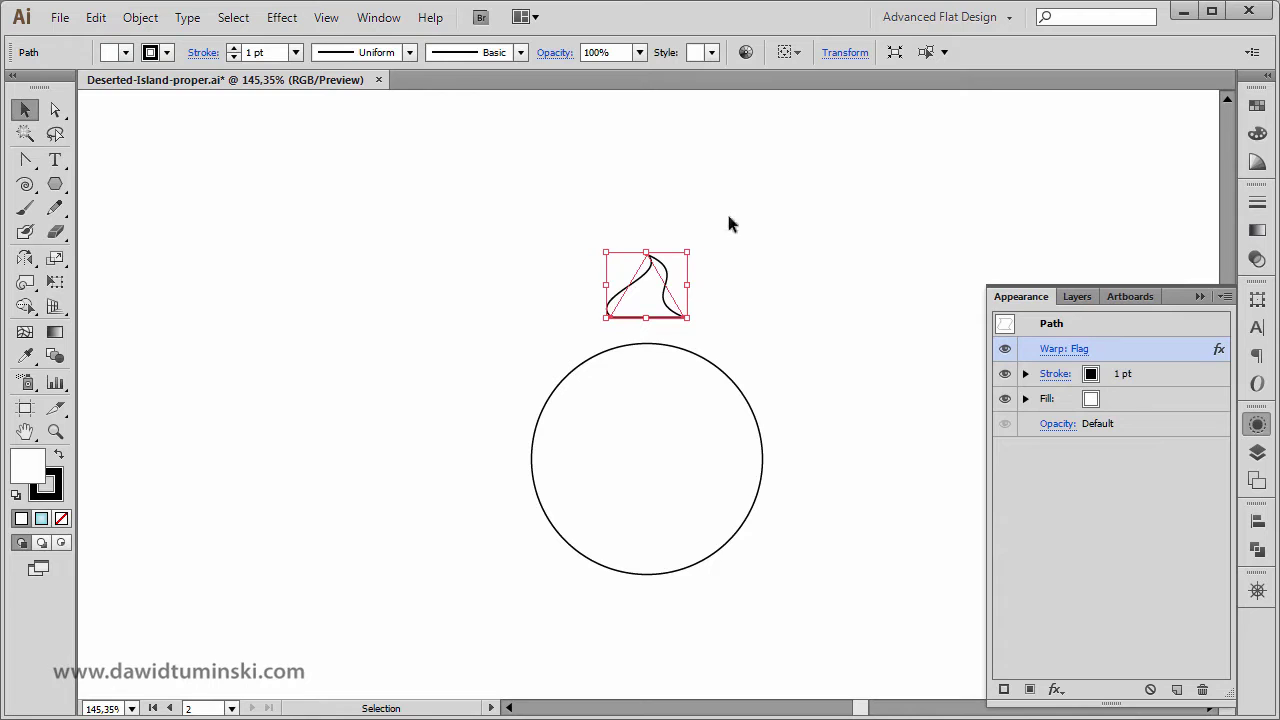
Step: Expand the appearance of the warped triangle to turn it into an editable shape
left_click(706, 238)
left_click(671, 272)
left_click(140, 17)
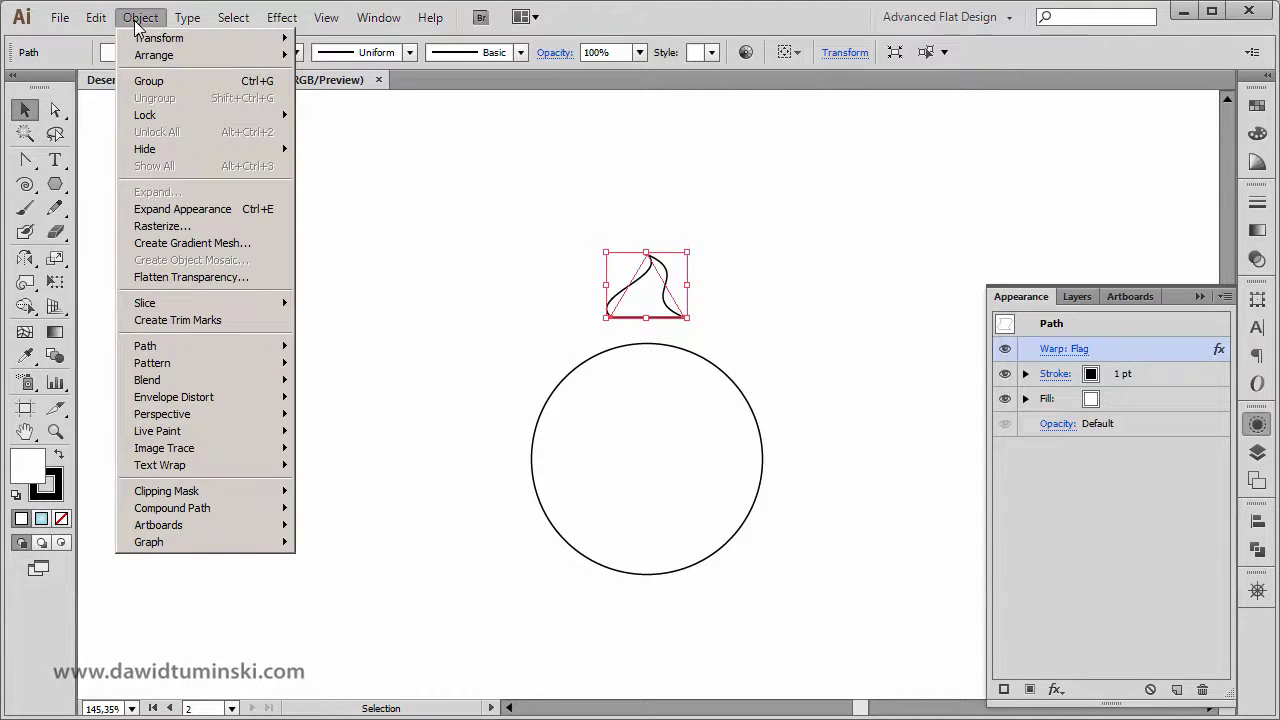
left_click(182, 210)
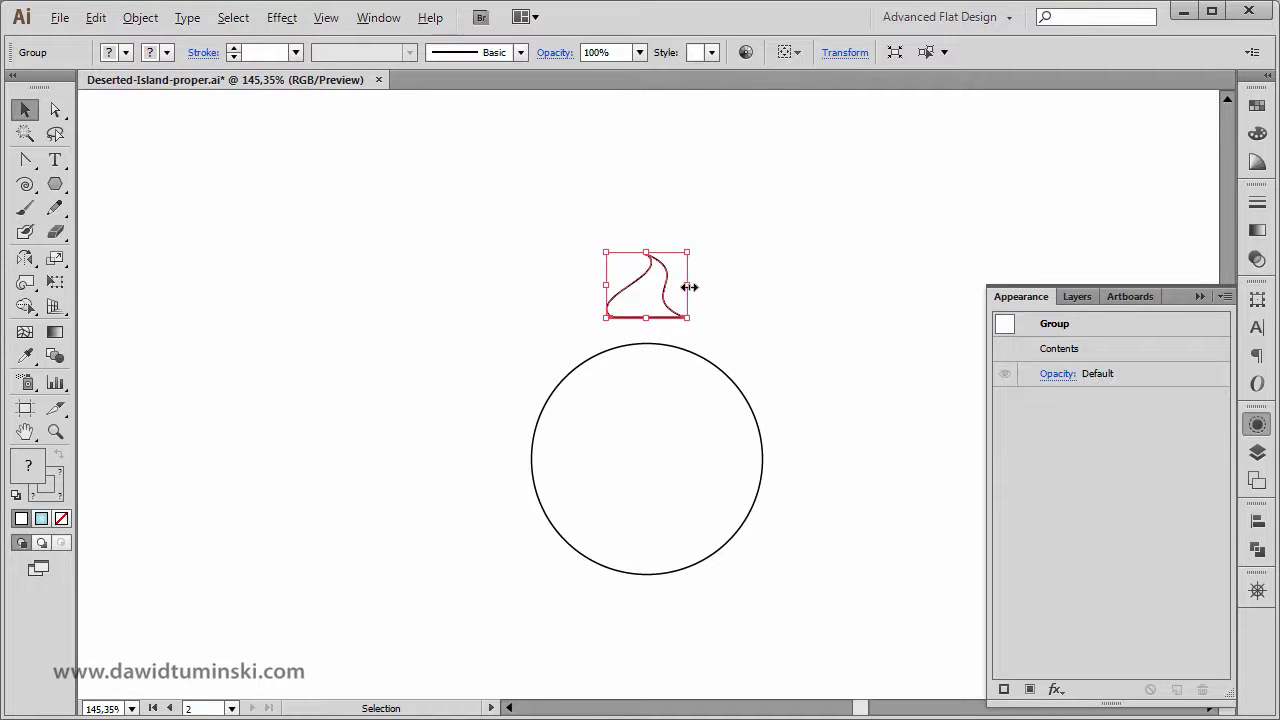
Step: Narrow the wavy ray symmetrically about its centre to a width of about 34 px, then deselect it
left_click_drag(688, 286, 675, 290)
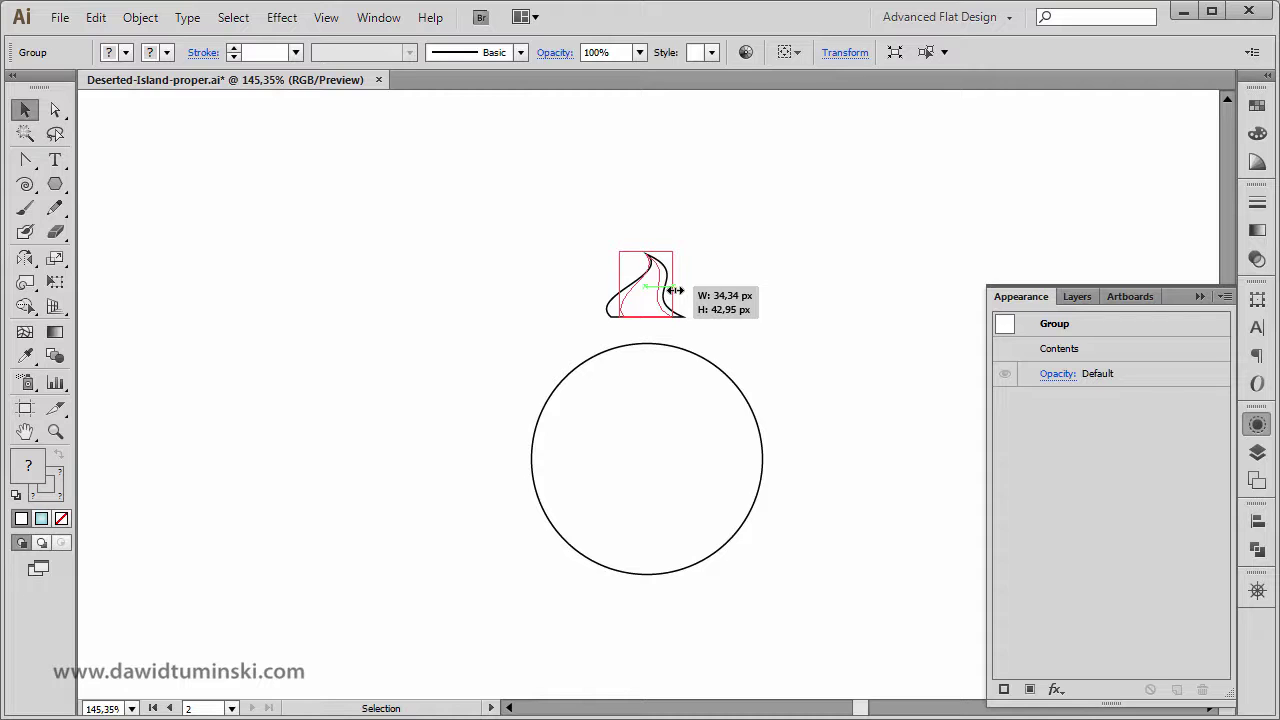
left_click_drag(675, 290, 674, 289)
left_click(756, 252)
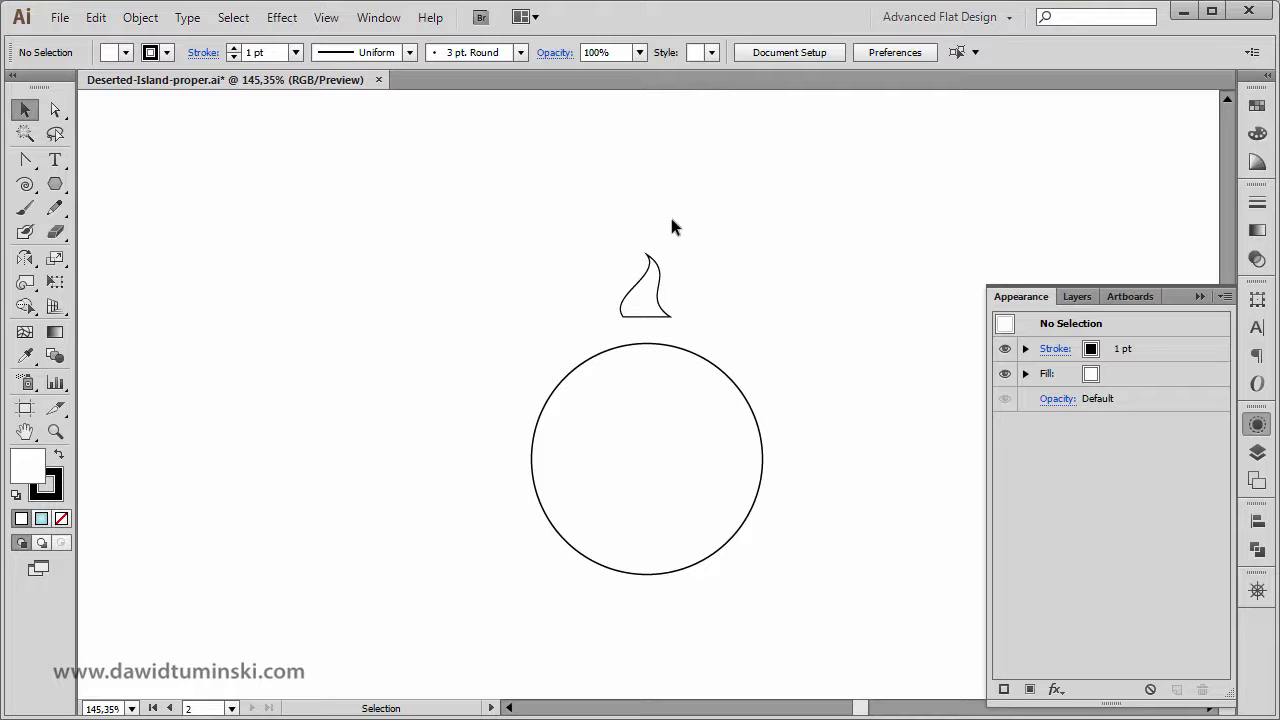
Step: Centre the wavy ray and the circle horizontally relative to the selection, then deselect both
left_click_drag(608, 200, 693, 358)
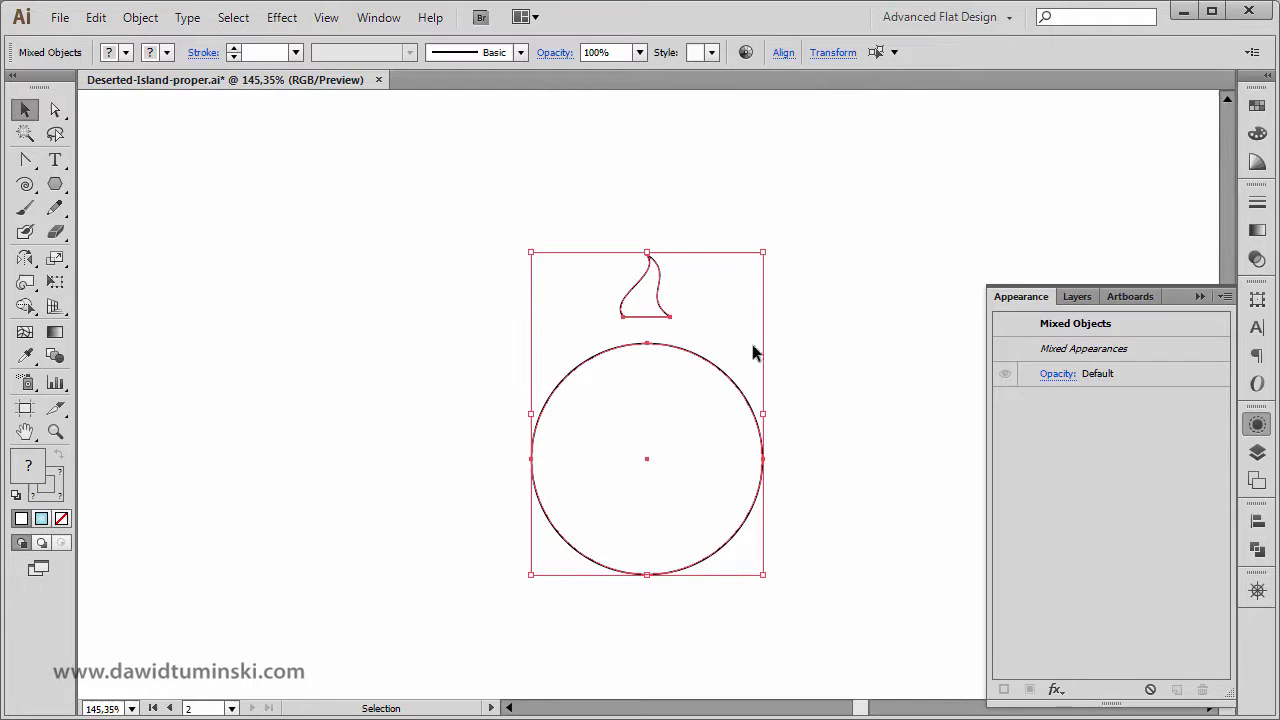
left_click(783, 54)
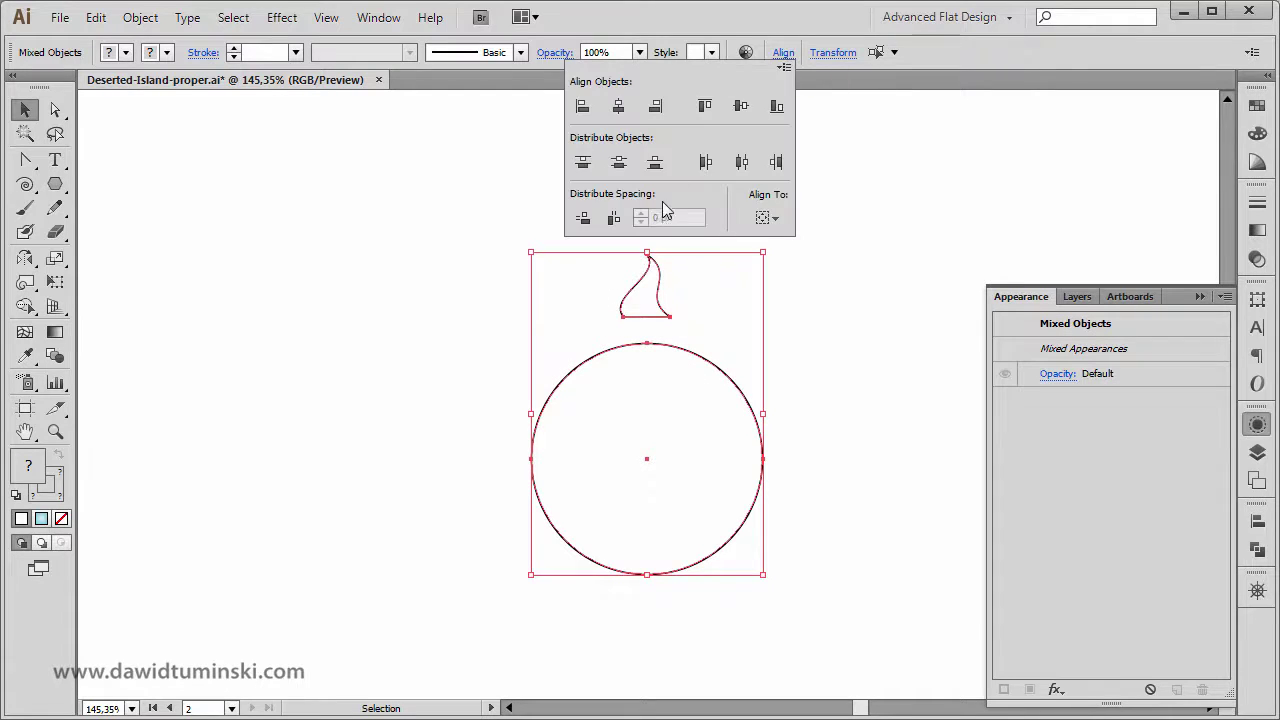
left_click(777, 219)
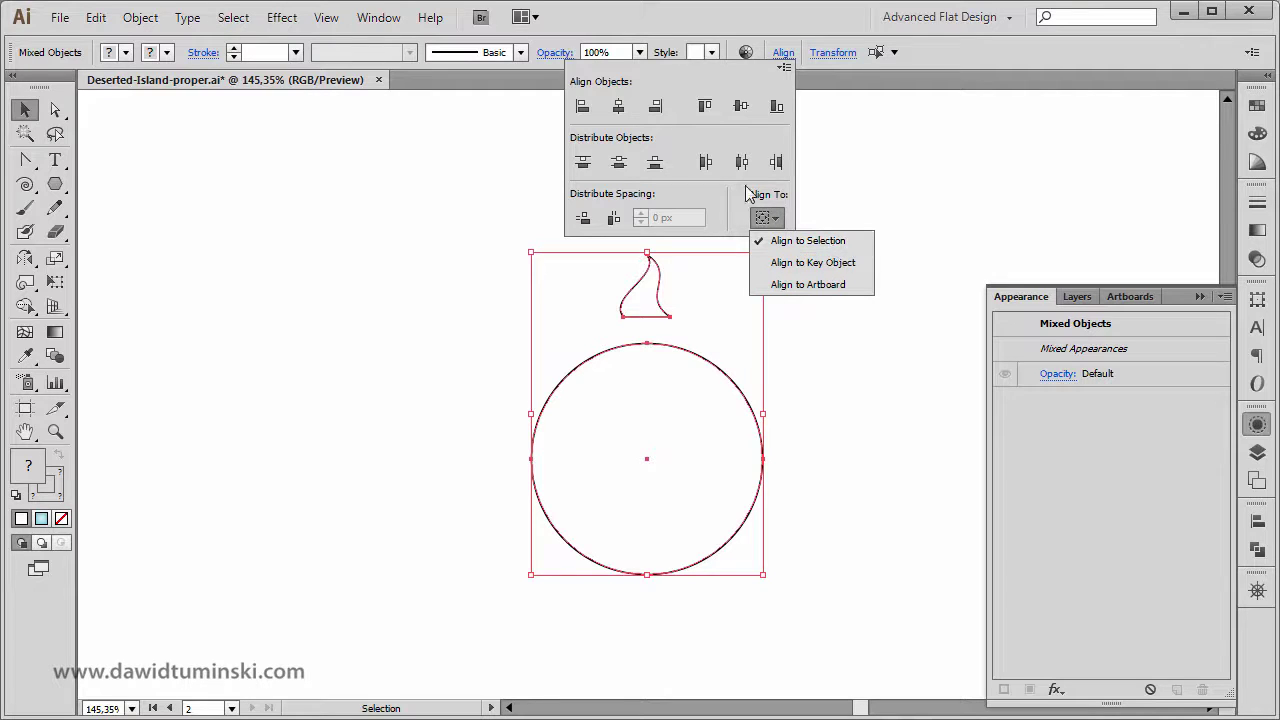
left_click(621, 112)
left_click(621, 112)
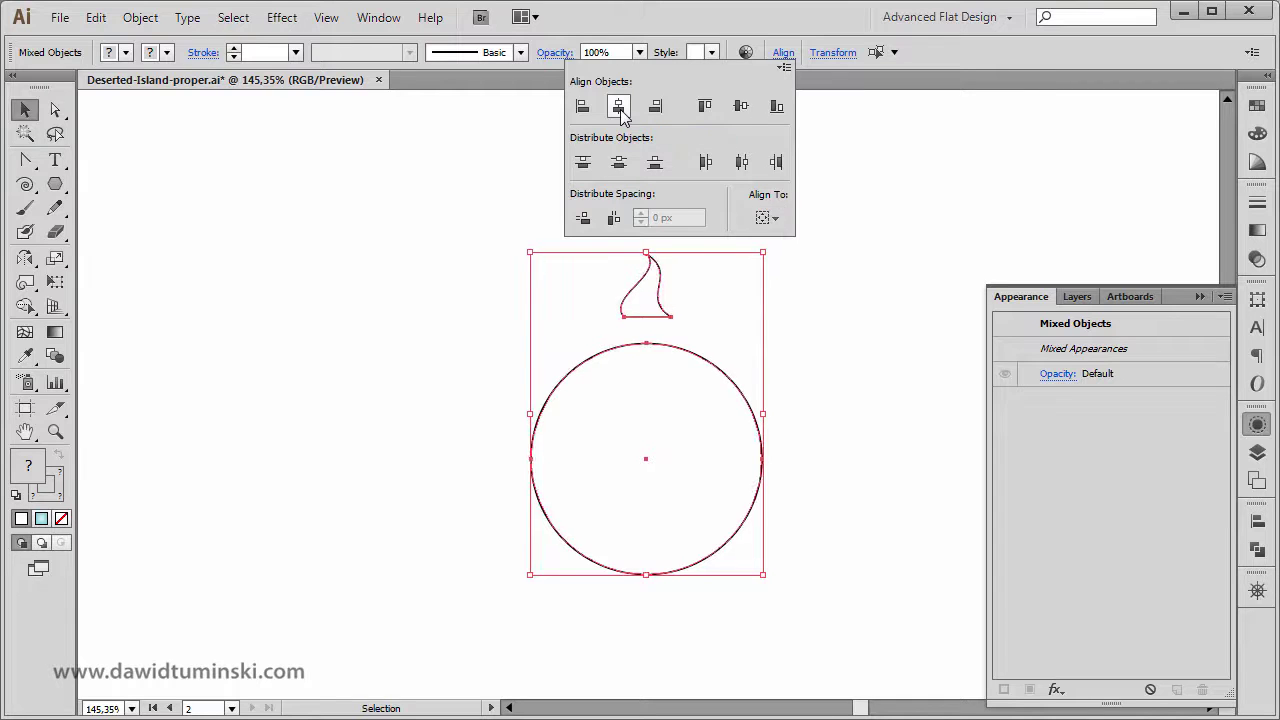
left_click(878, 292)
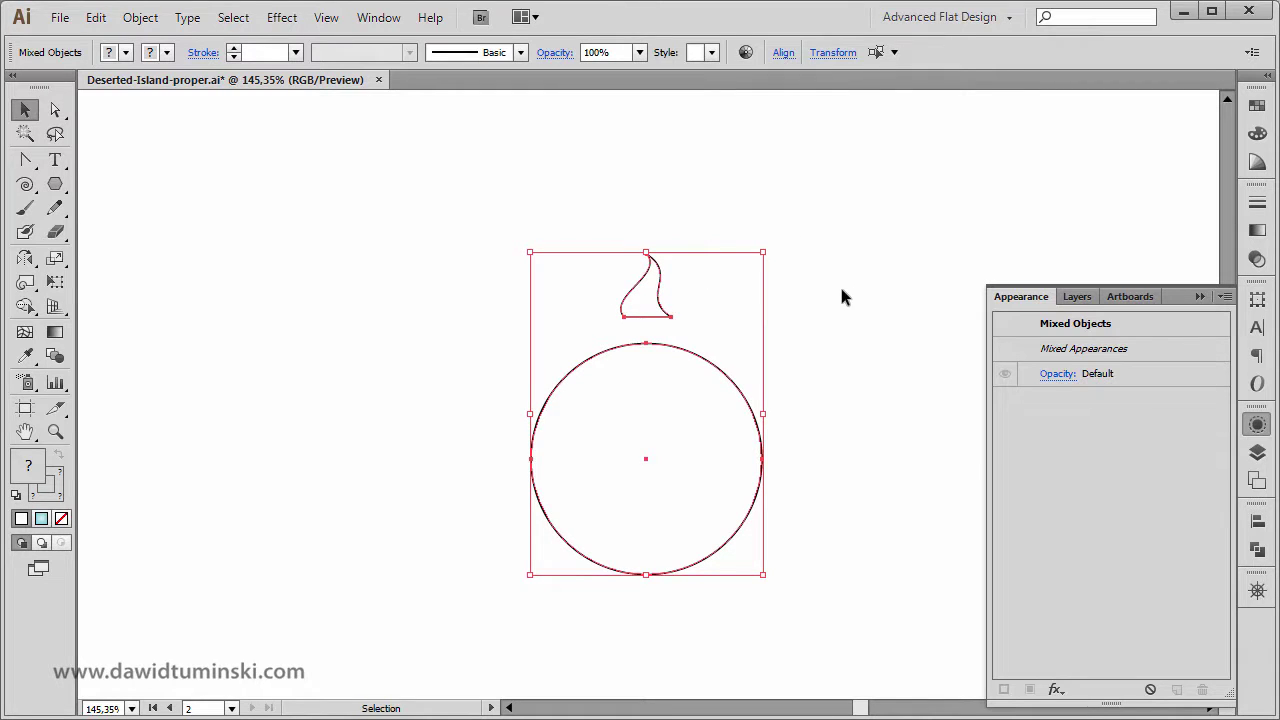
left_click(825, 282)
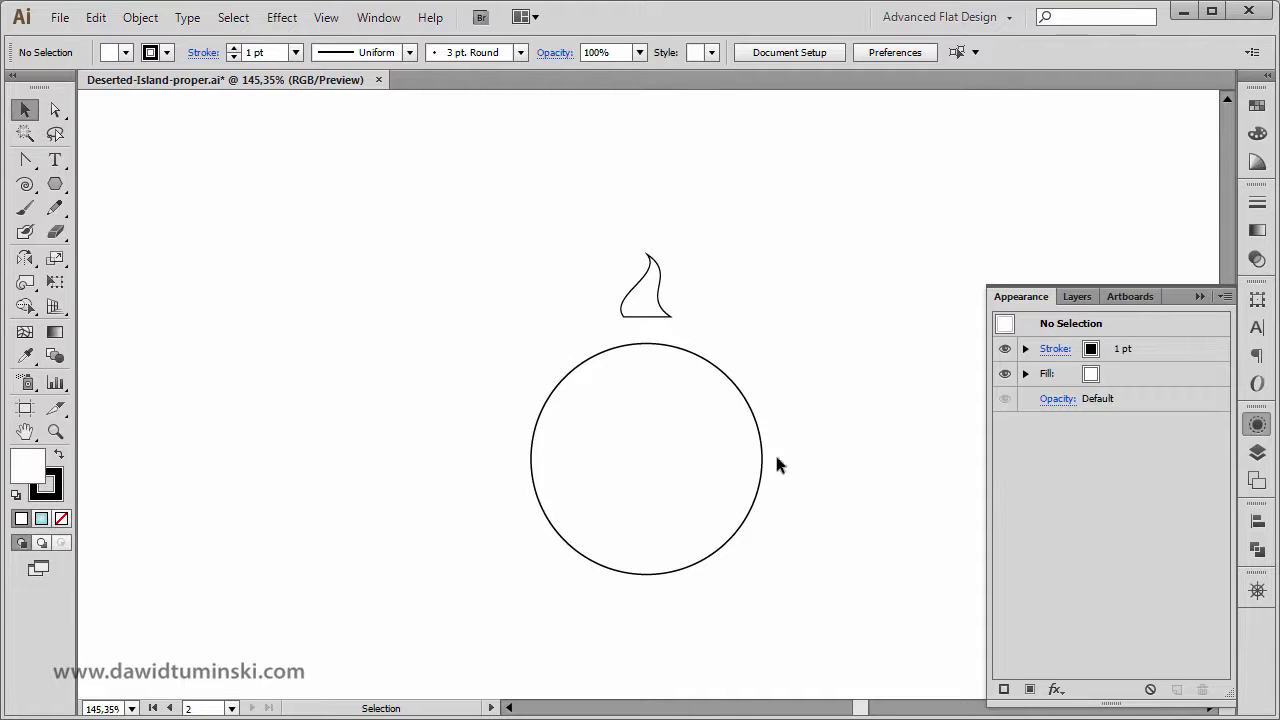
Step: Create a copy of the wavy ray rotated around the circle's centre by 360/16 degrees
left_click(664, 284)
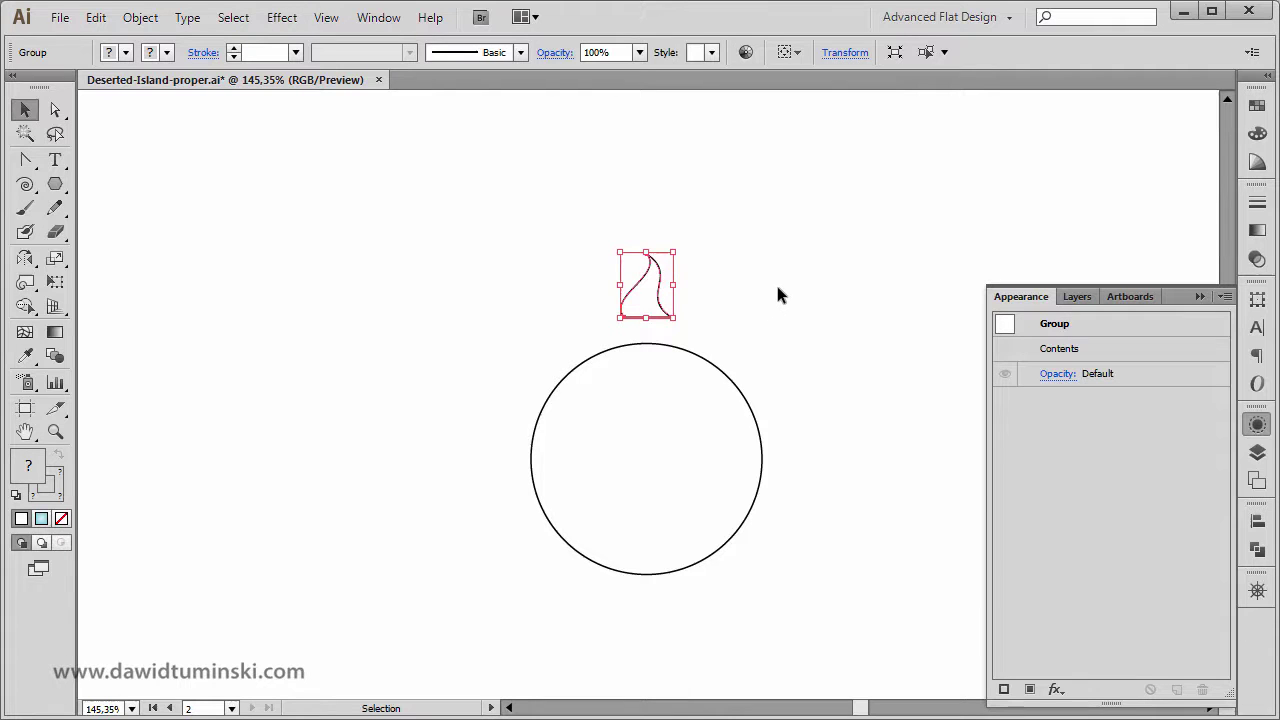
key("r")
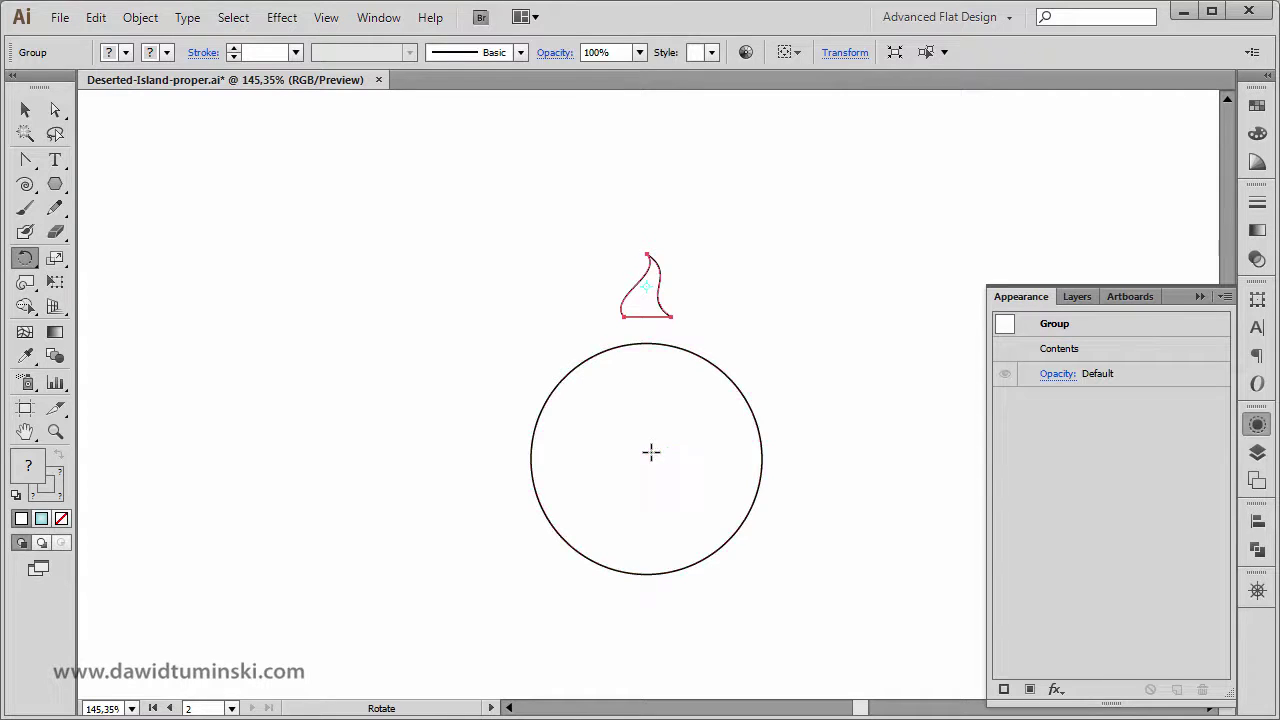
left_click(328, 18)
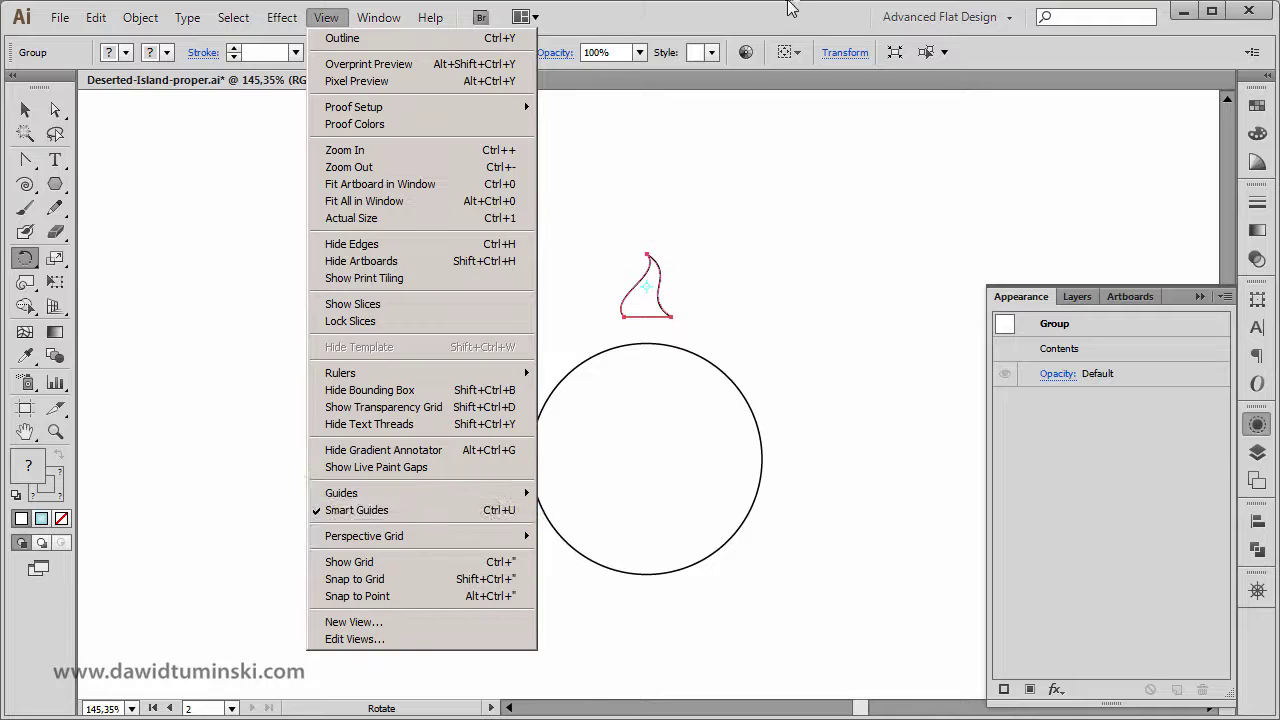
left_click(792, 9)
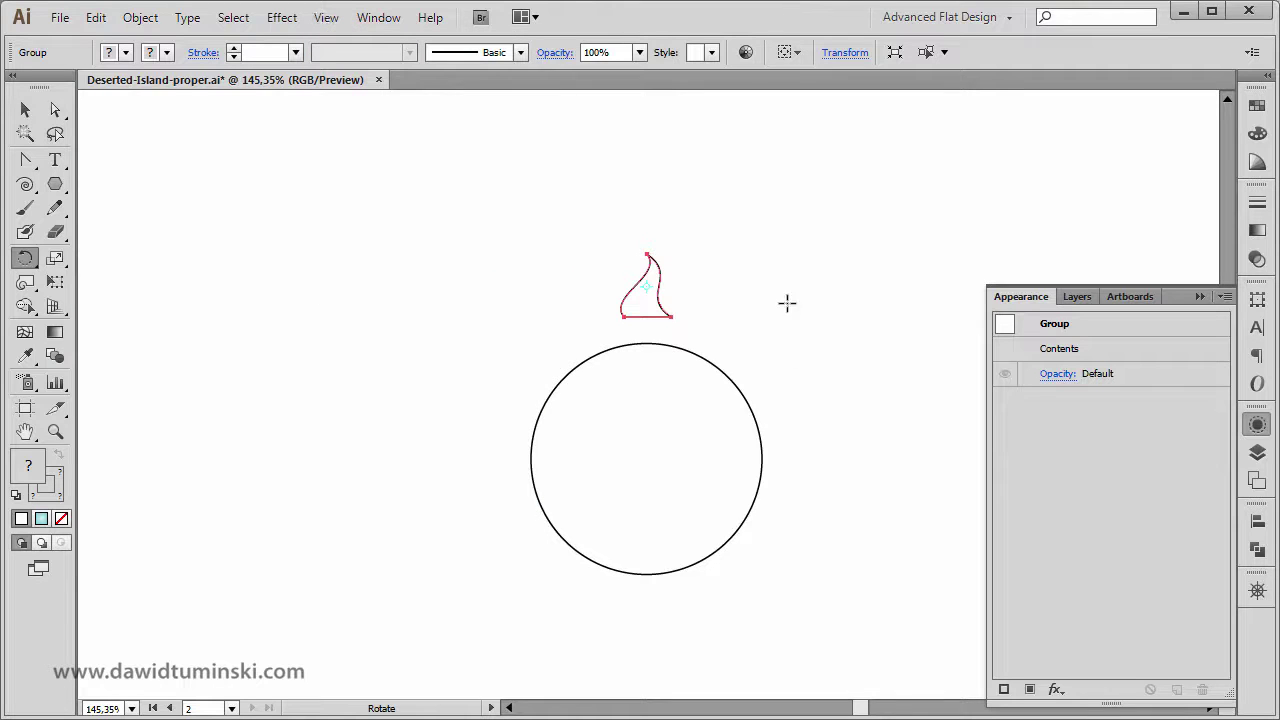
left_click(646, 457, "alt")
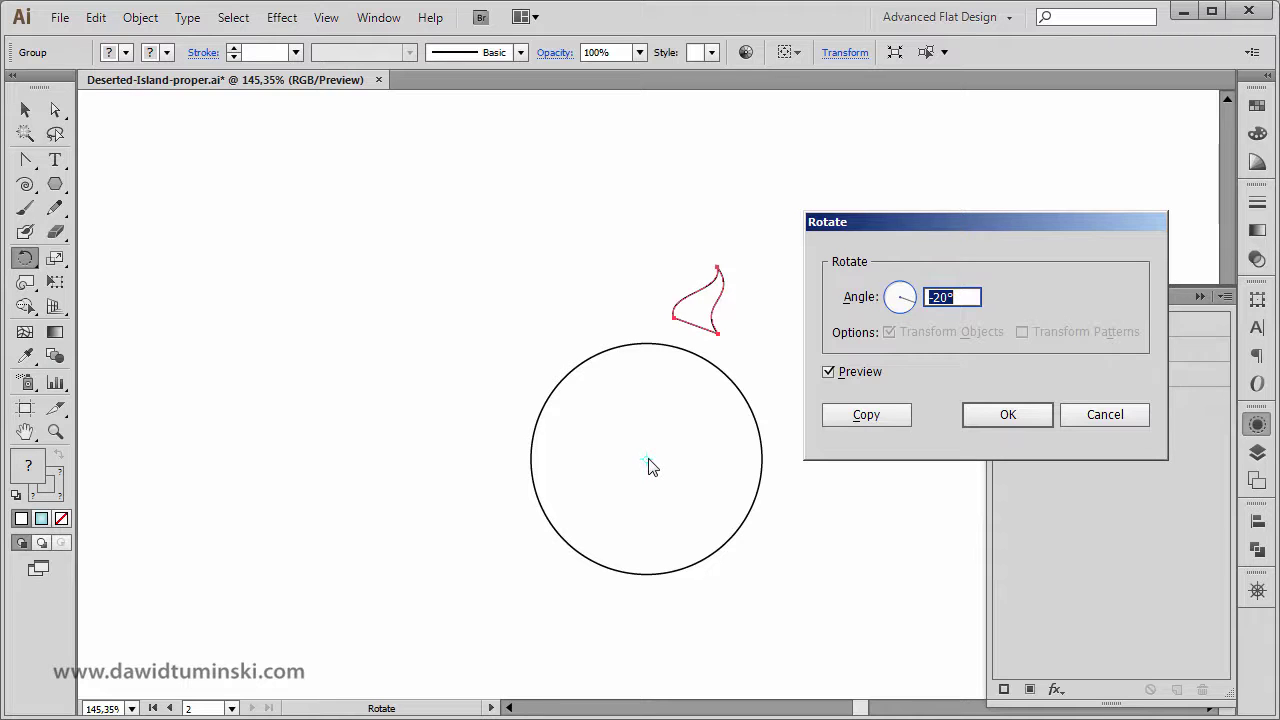
type("360/")
type("16")
key("Tab")
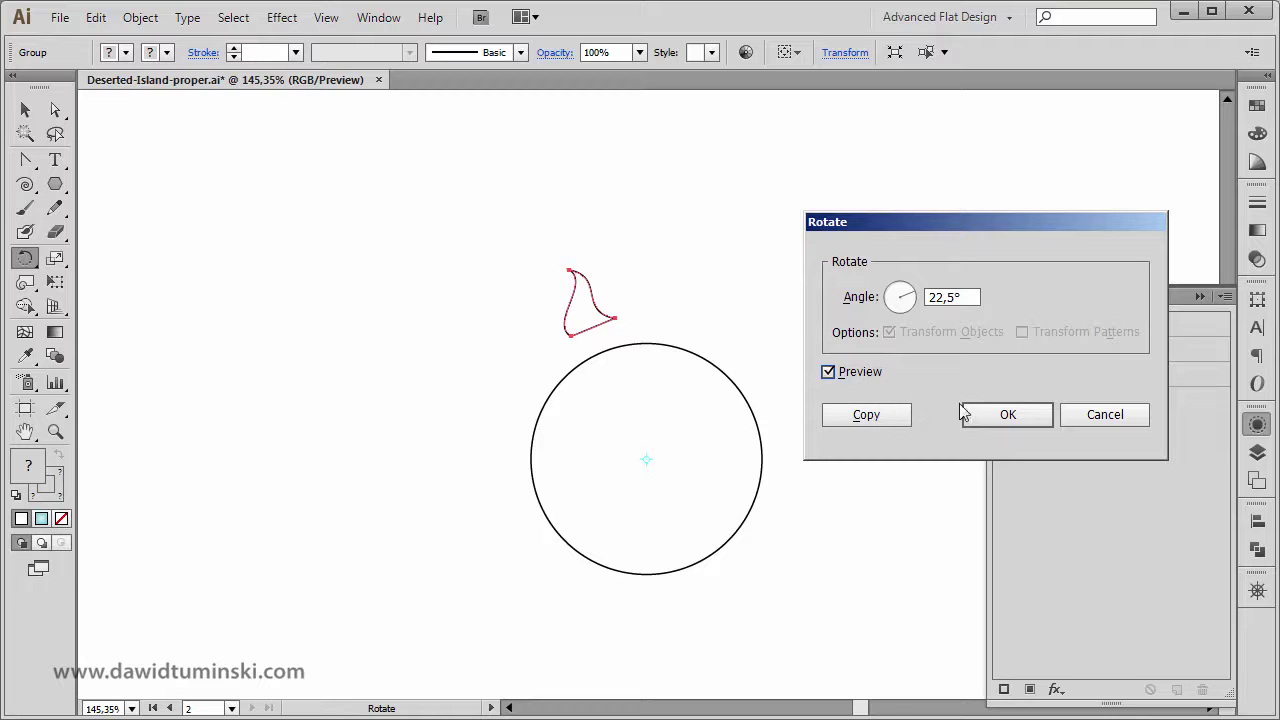
left_click(876, 416)
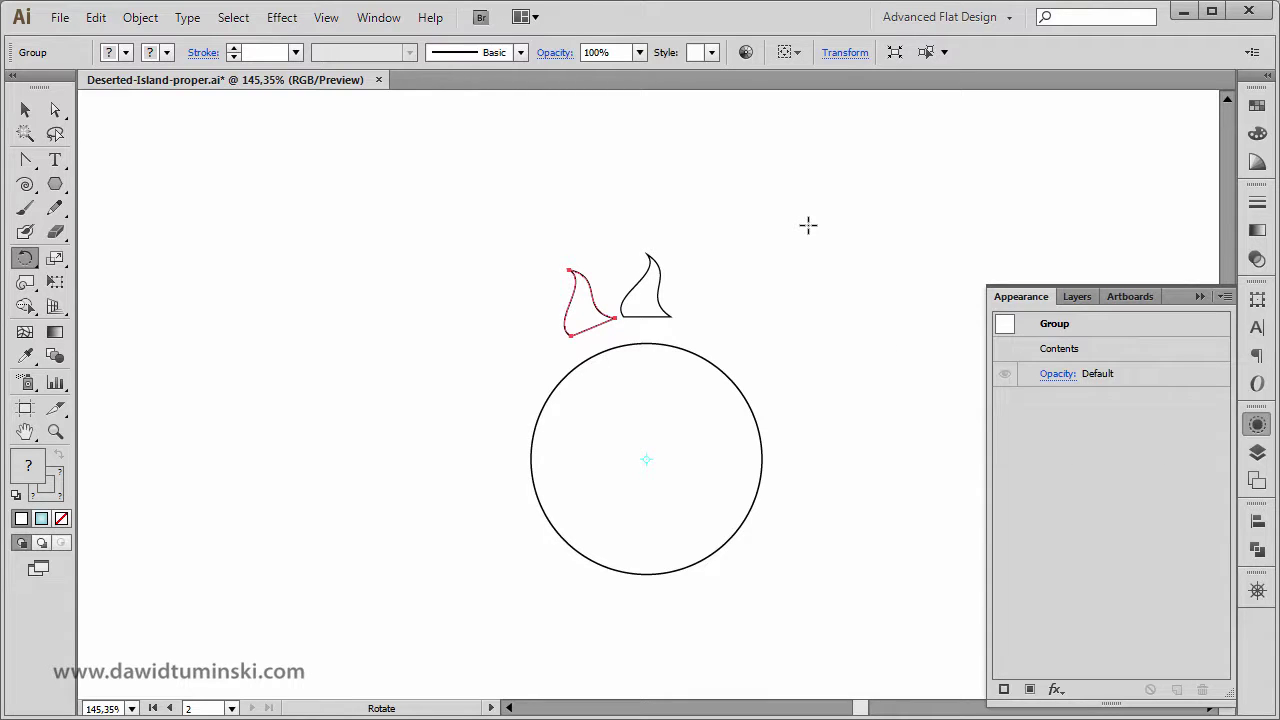
Step: Repeat the rotated copy until 16 evenly spaced rays surround the circle, then deselect
key("ctrl+d")
key("ctrl+d")
key("ctrl+d")
key("ctrl+d")
key("ctrl+d")
key("ctrl+d")
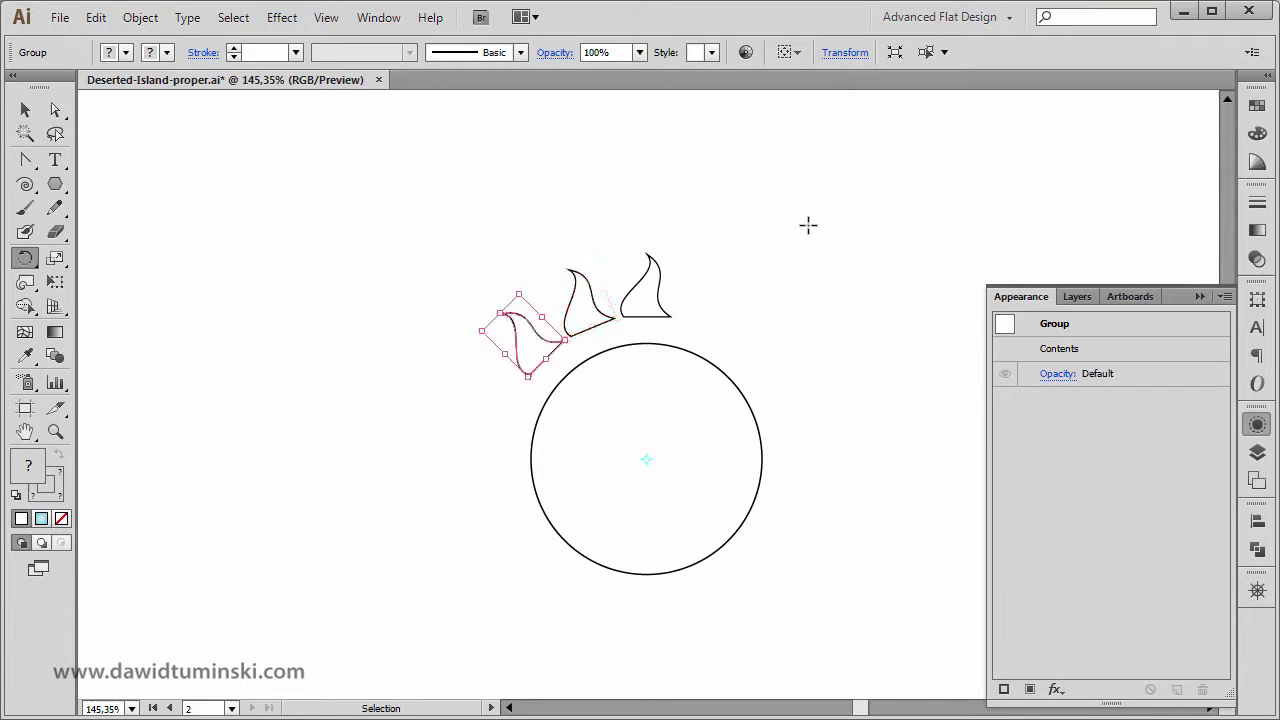
key("ctrl+d")
key("ctrl+d")
key("ctrl+d")
key("ctrl+d")
key("ctrl+d")
key("ctrl+d")
key("ctrl+d")
key("ctrl+d")
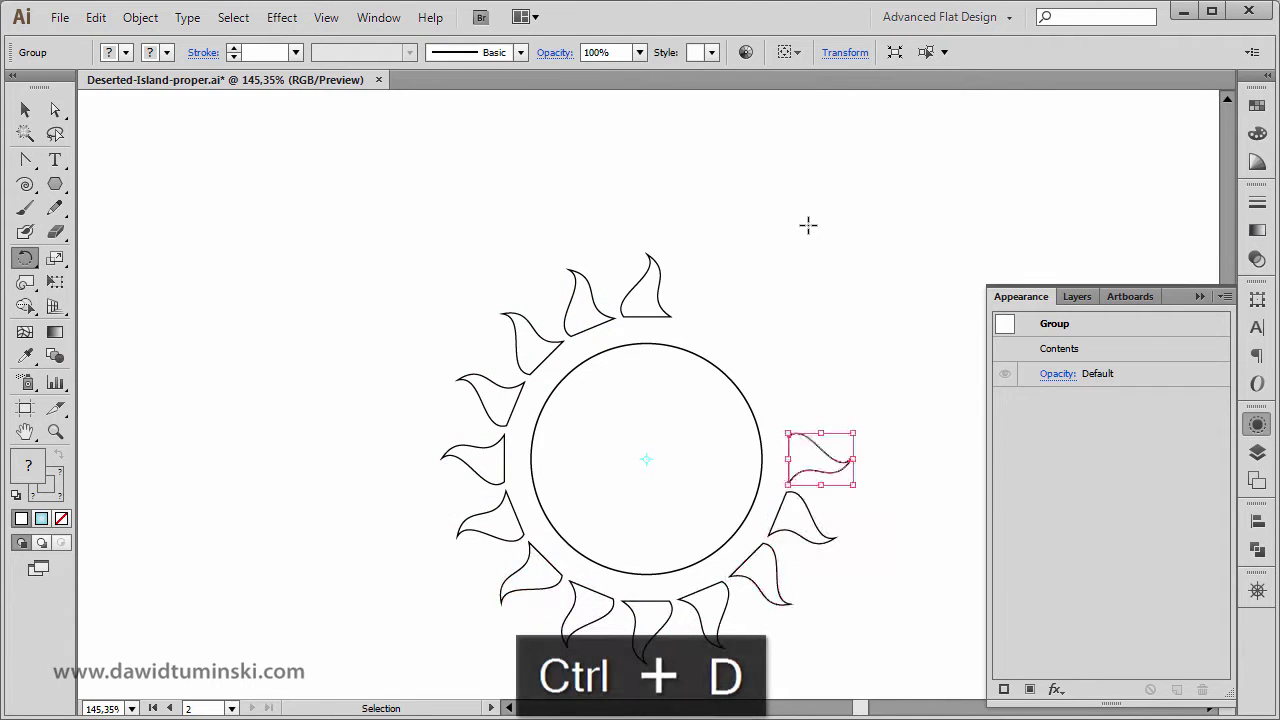
left_click(808, 232, "ctrl")
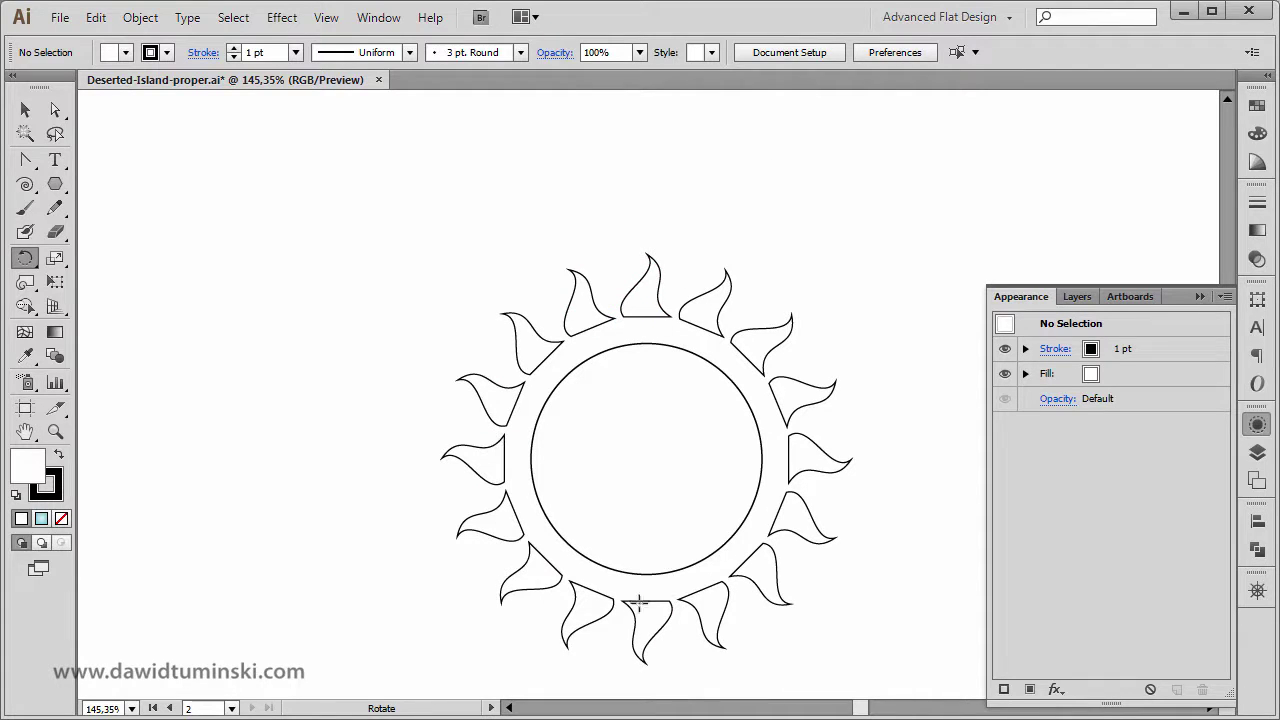
Step: Undo all the rotated copies so only the original wavy ray above the circle remains
key("ctrl+z")
key("ctrl+z")
key("ctrl+z")
key("ctrl+z")
key("ctrl+z")
key("ctrl+z")
key("ctrl+z")
key("ctrl+z")
key("ctrl+z")
key("ctrl+z")
key("ctrl+z")
key("ctrl+z")
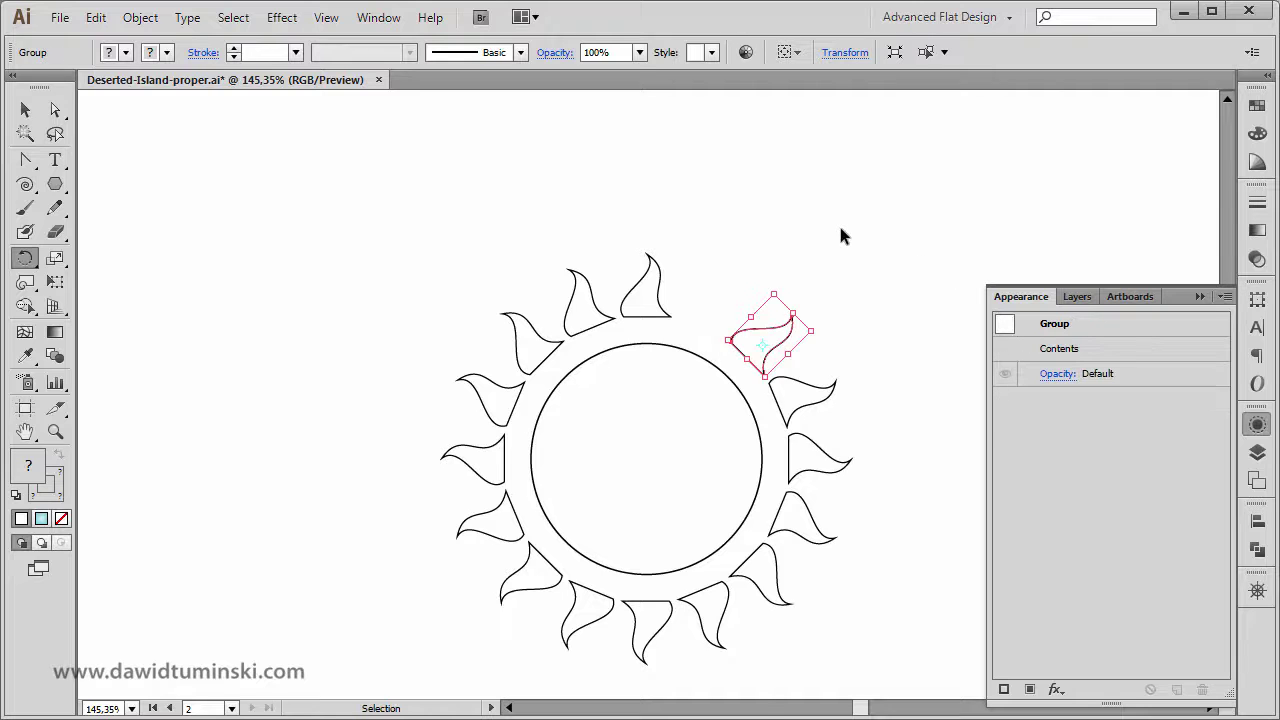
key("ctrl+z")
key("ctrl+z")
key("ctrl+z")
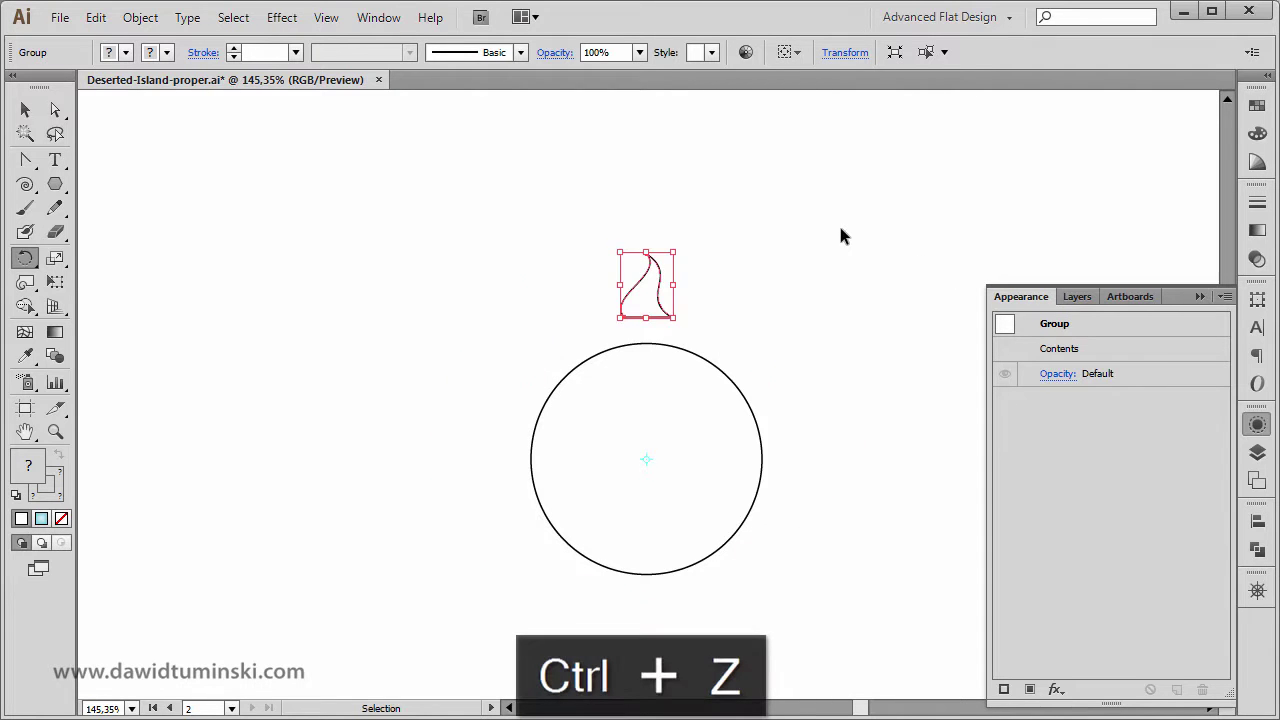
Step: Create a copy of the original wavy ray rotated around the circle's centre by 360/12 degrees
left_click(788, 262)
left_click(660, 297)
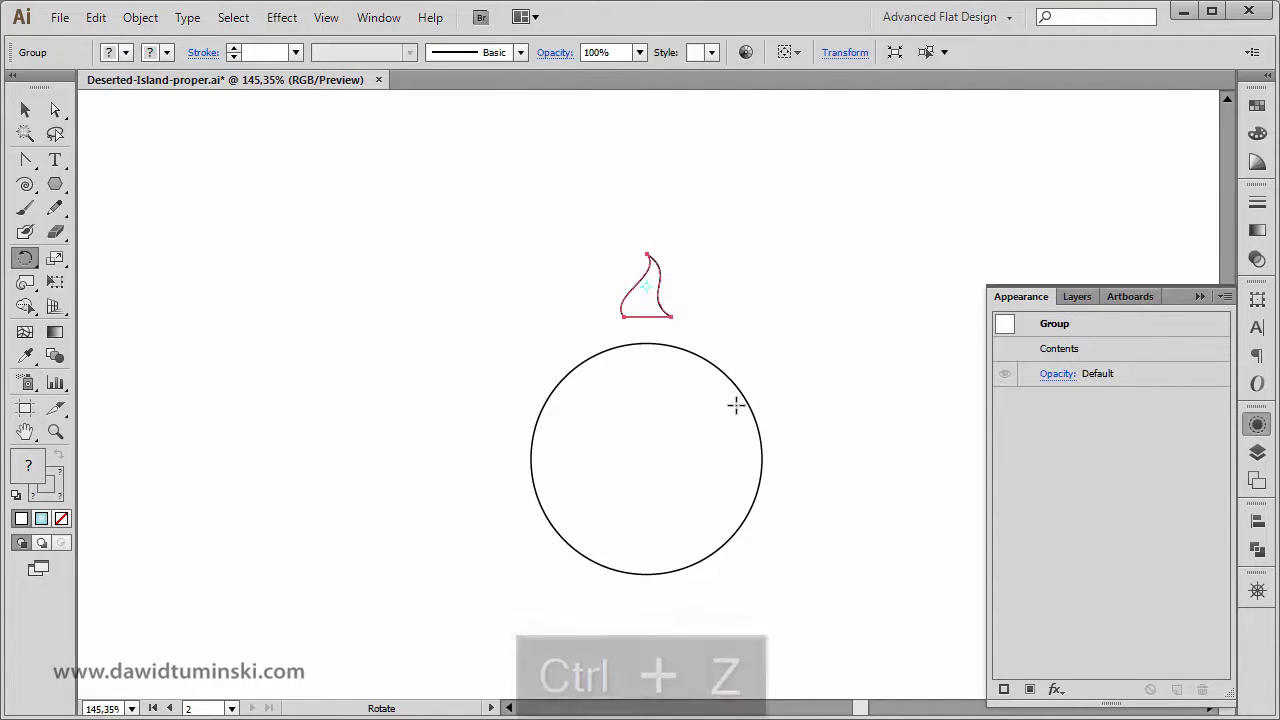
left_click(648, 457, "alt")
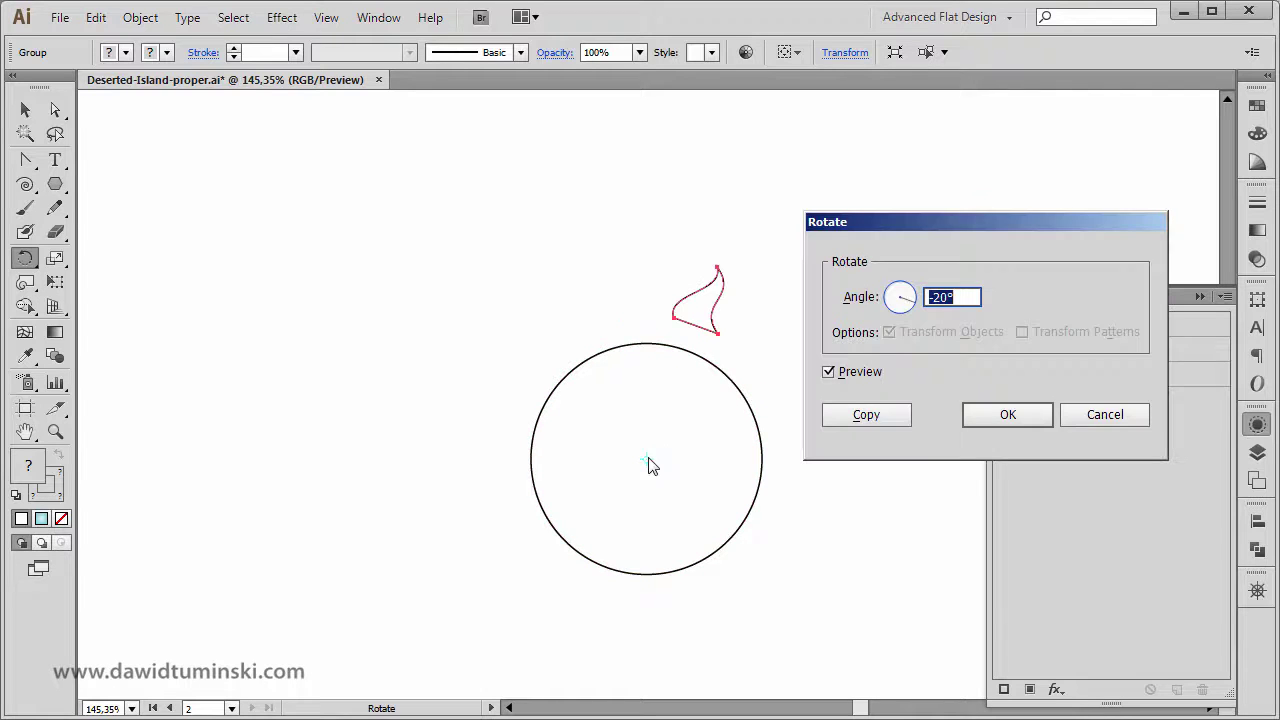
type("360/12")
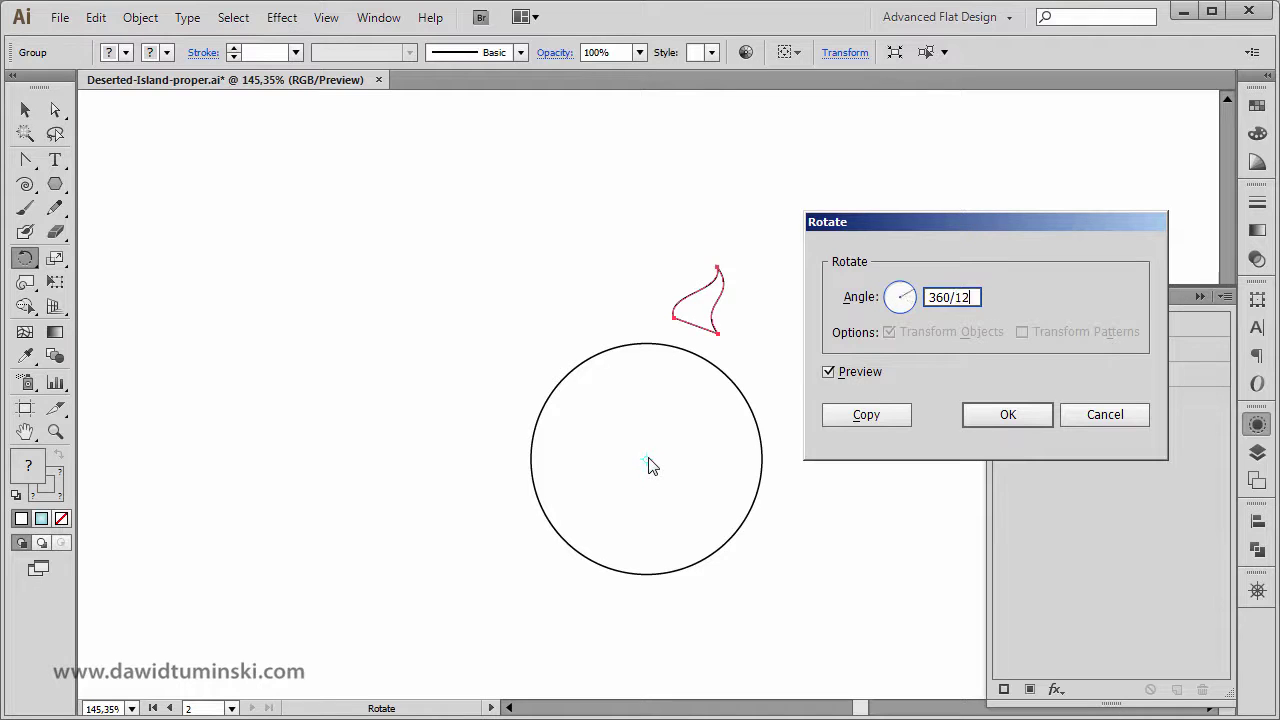
left_click(855, 418)
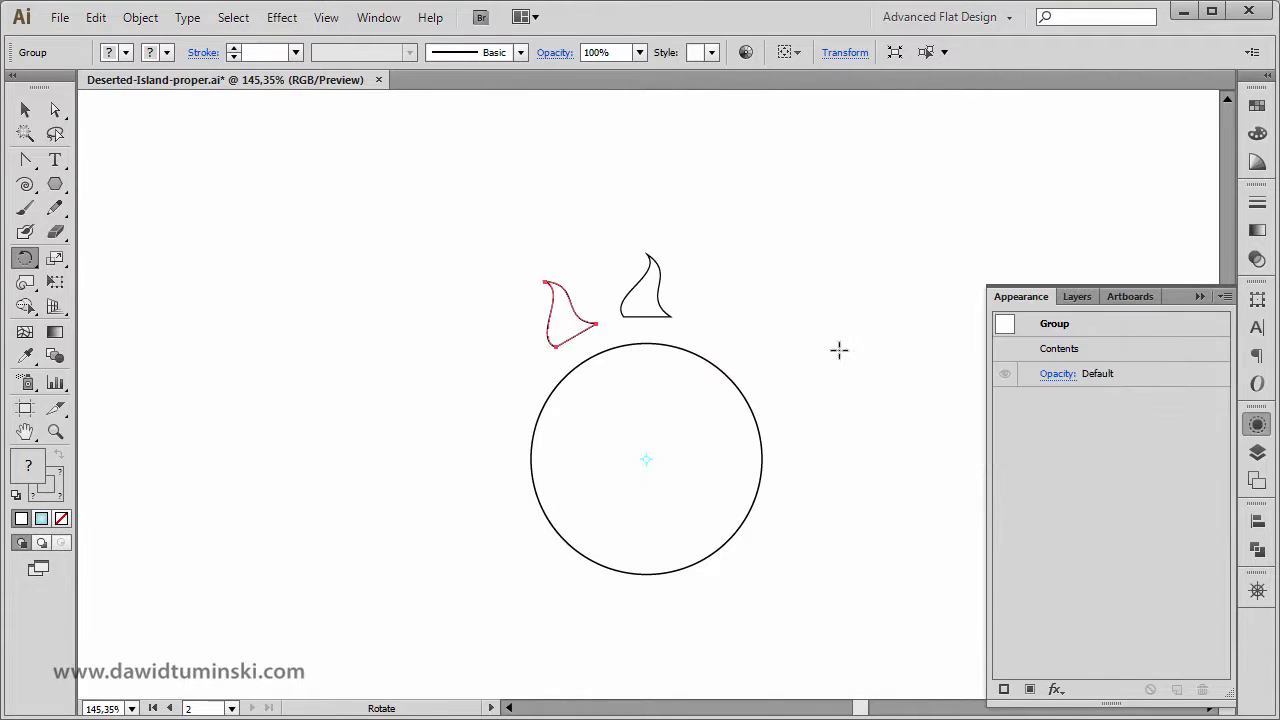
Step: Repeat the rotated copy until 12 evenly spaced rays surround the circle, then deselect
key("ctrl+d")
key("ctrl+d")
key("ctrl+d")
key("ctrl+d")
key("ctrl+d")
key("ctrl+d")
key("ctrl+d")
key("ctrl+d")
key("ctrl+d")
key("ctrl+d")
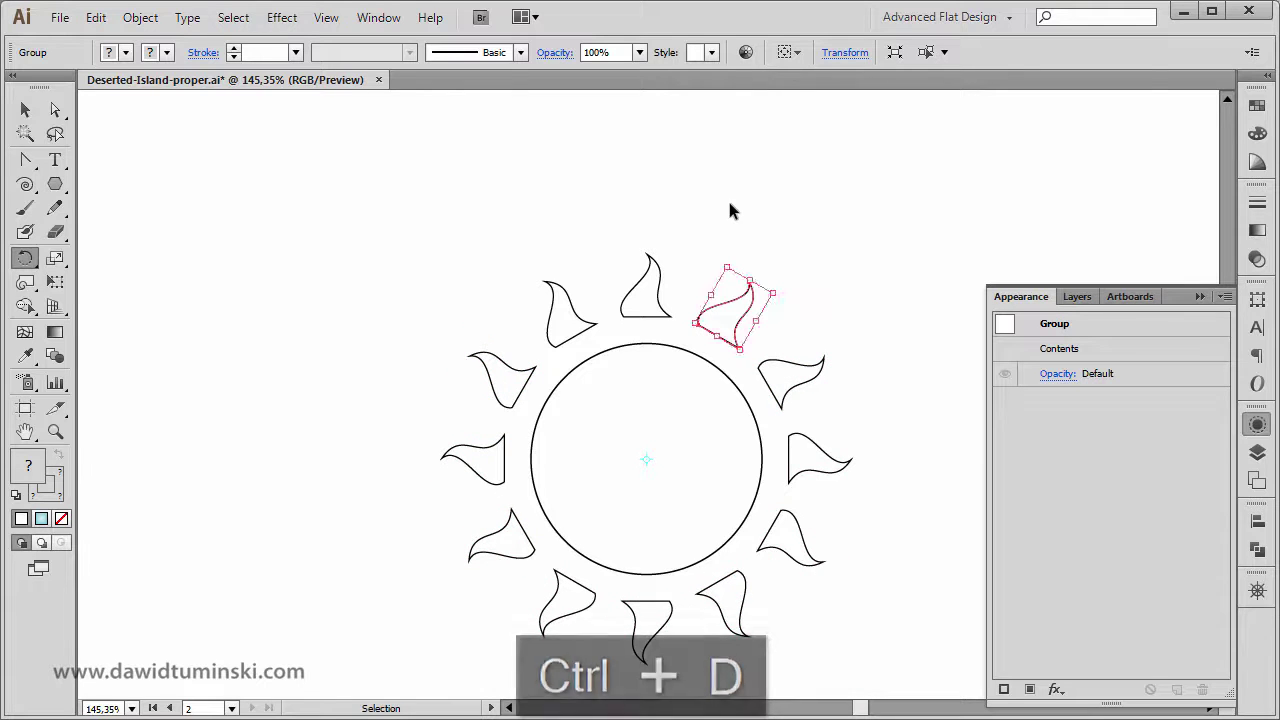
left_click(700, 208, "ctrl")
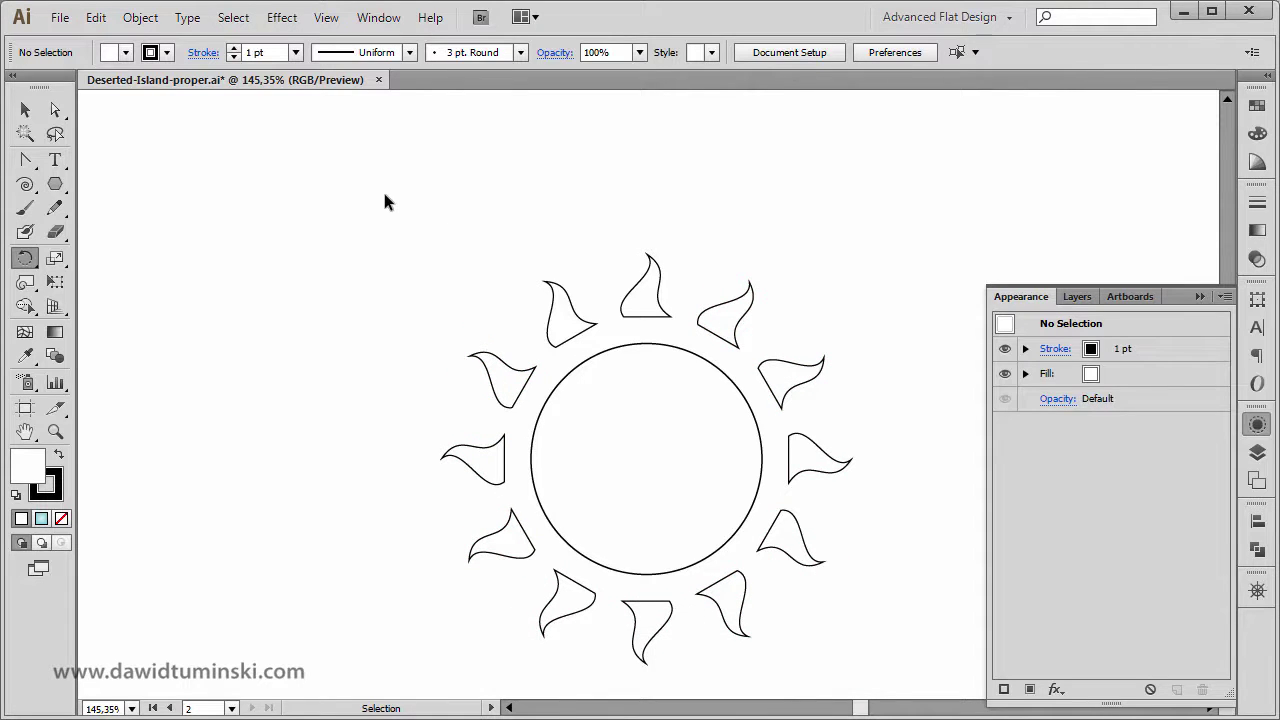
Step: Remove the stroke from the circle and all rays, fill them with the yellow swatch, and deselect
left_click_drag(378, 192, 861, 629)
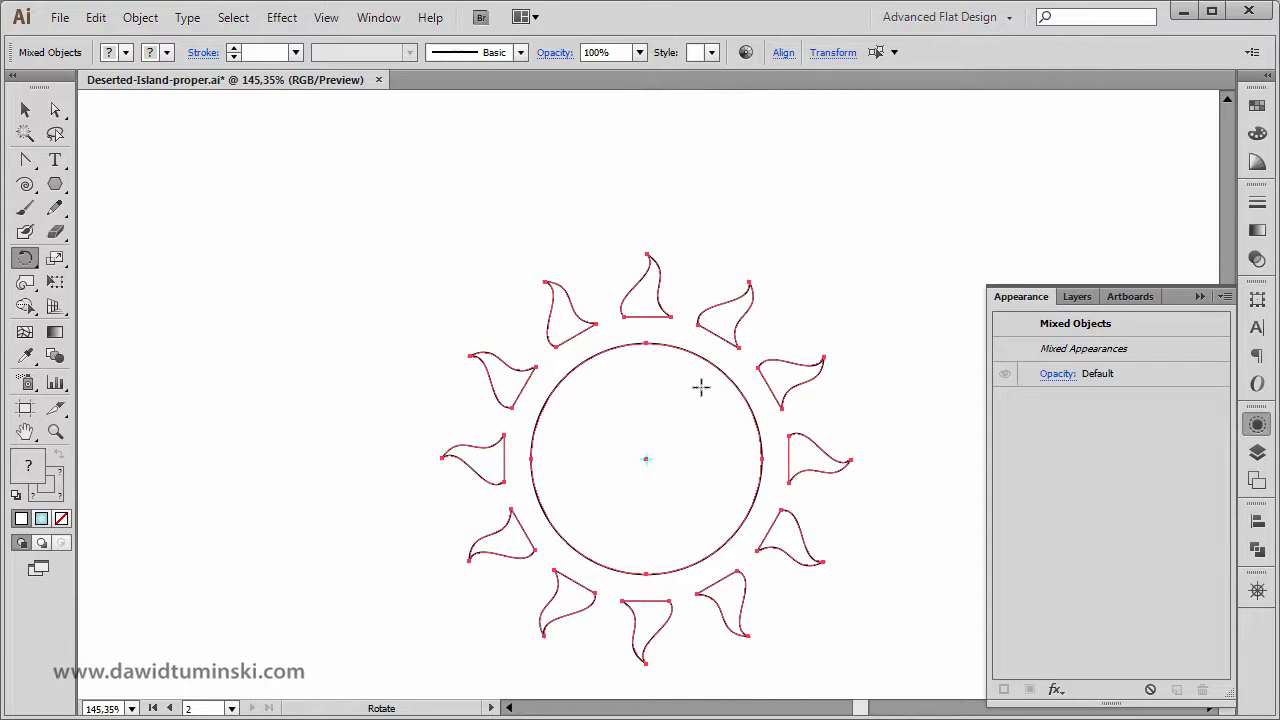
left_click(62, 488)
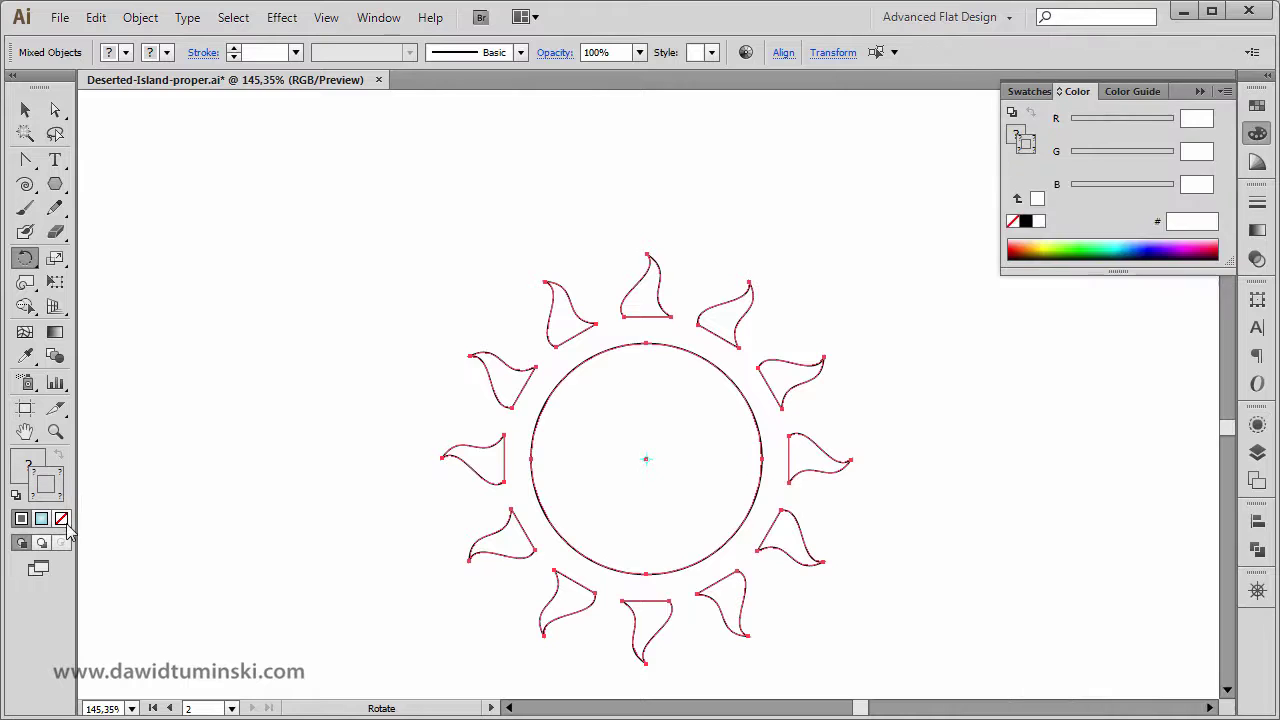
left_click(62, 518)
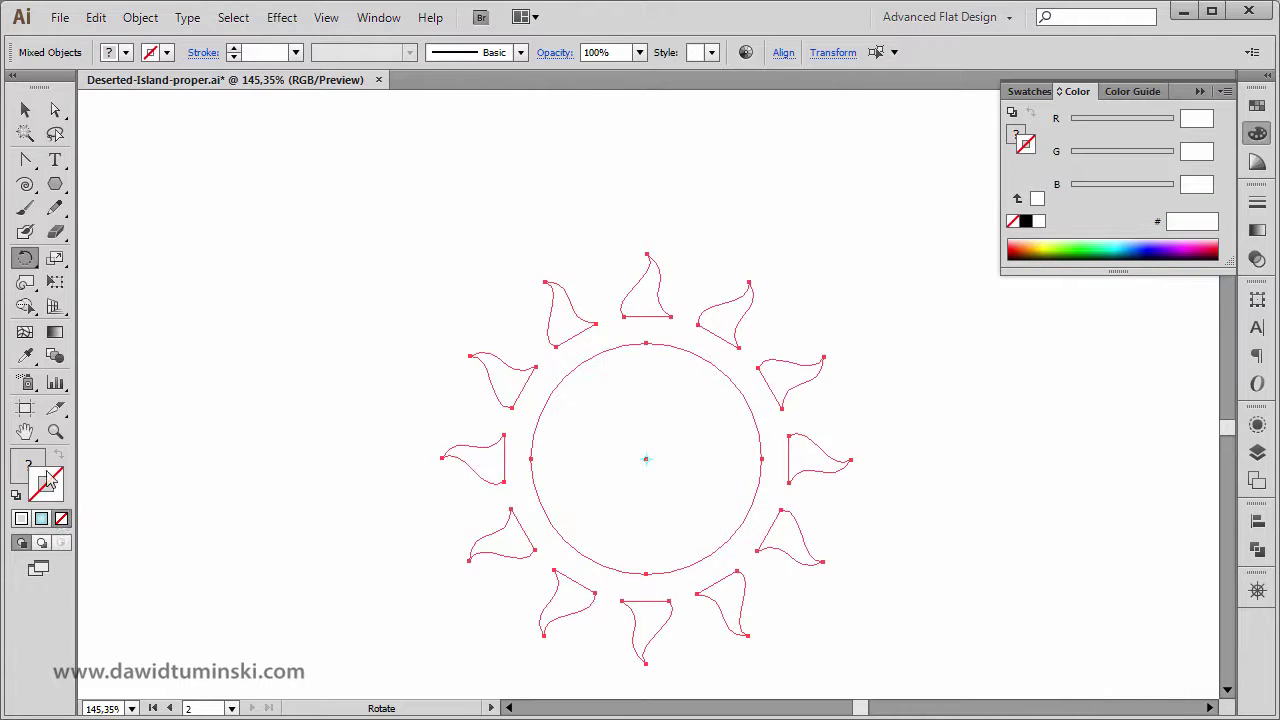
left_click(1257, 105)
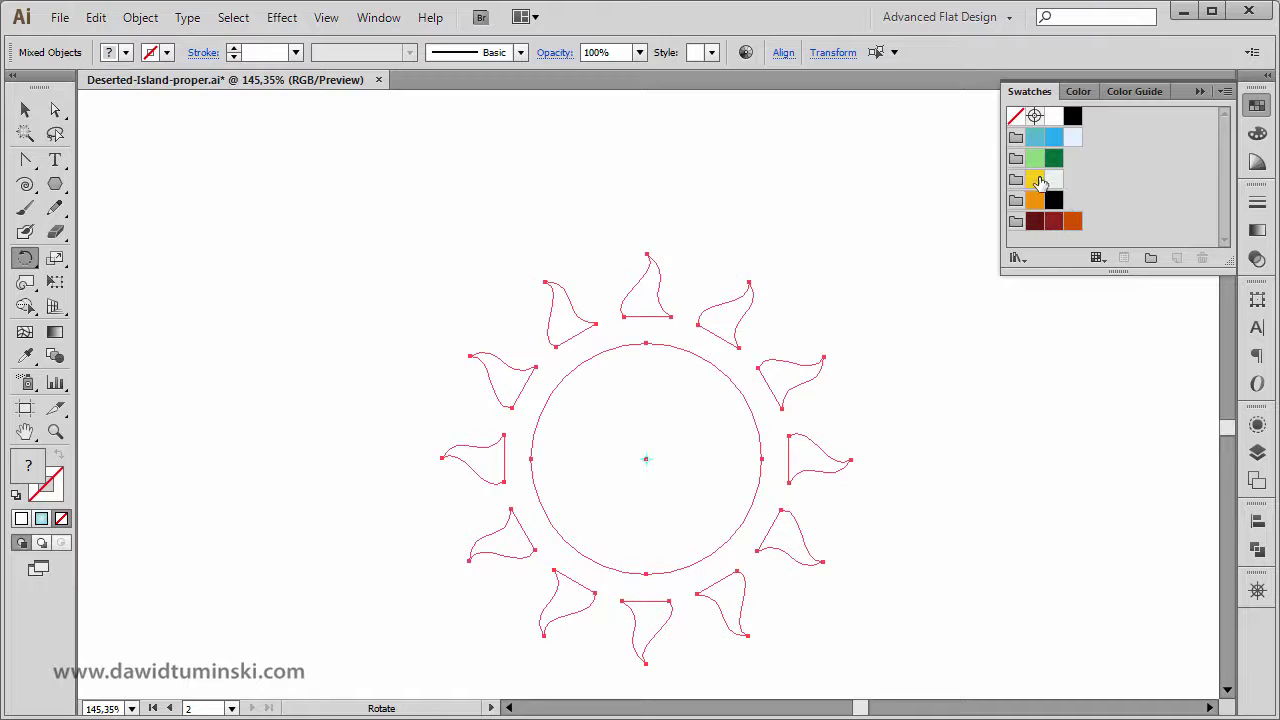
left_click(1037, 181)
left_click(963, 326, "ctrl")
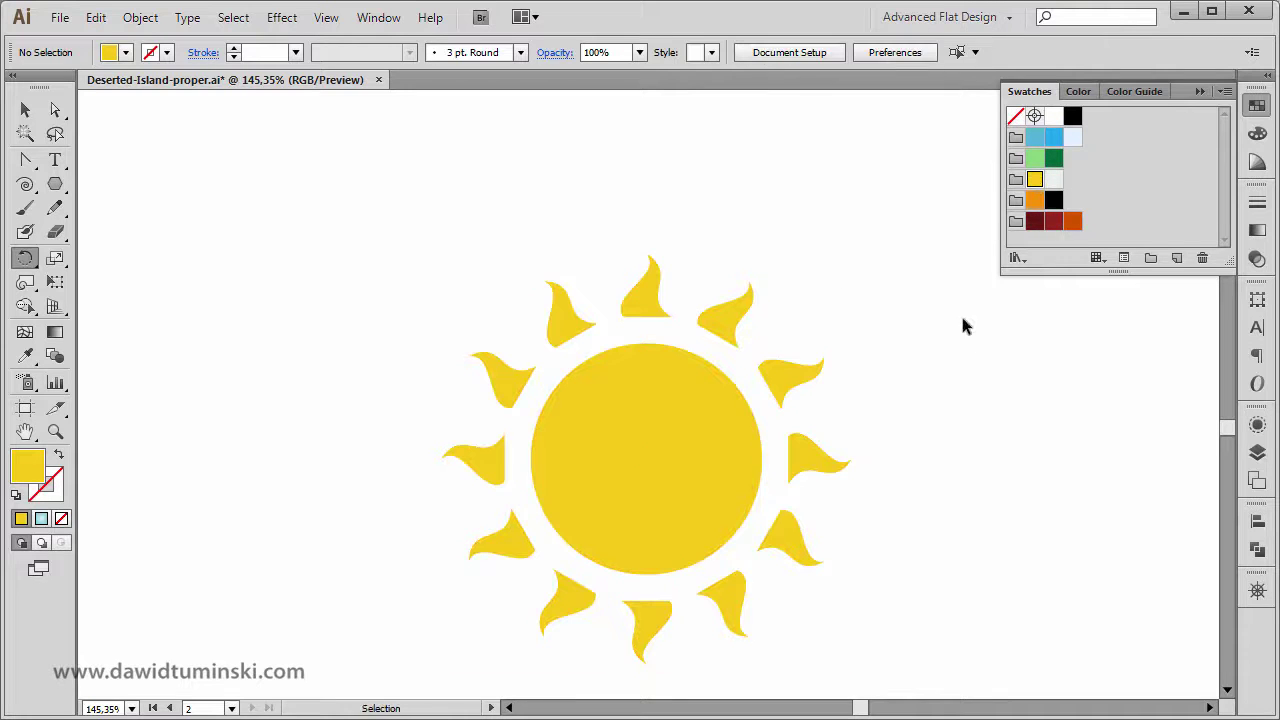
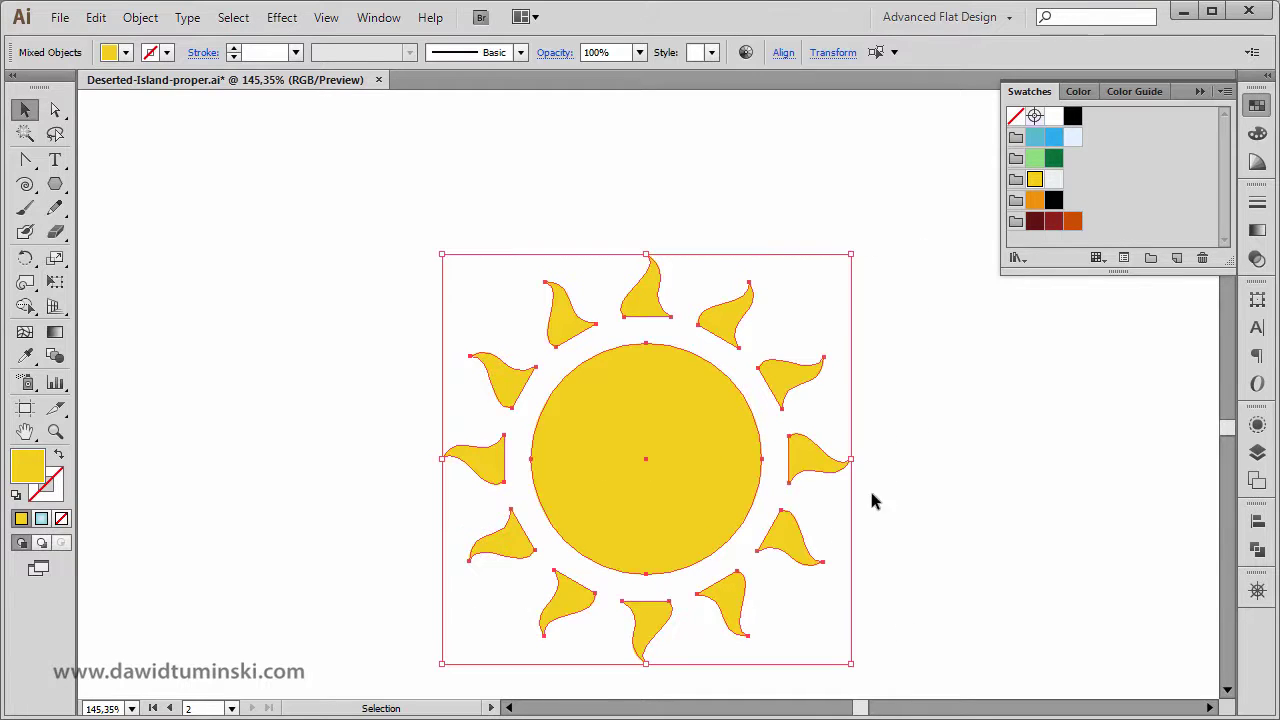
Step: Group the twelve rays without the circle and open the Scale settings with the circle's centre as the origin
key("ctrl+g")
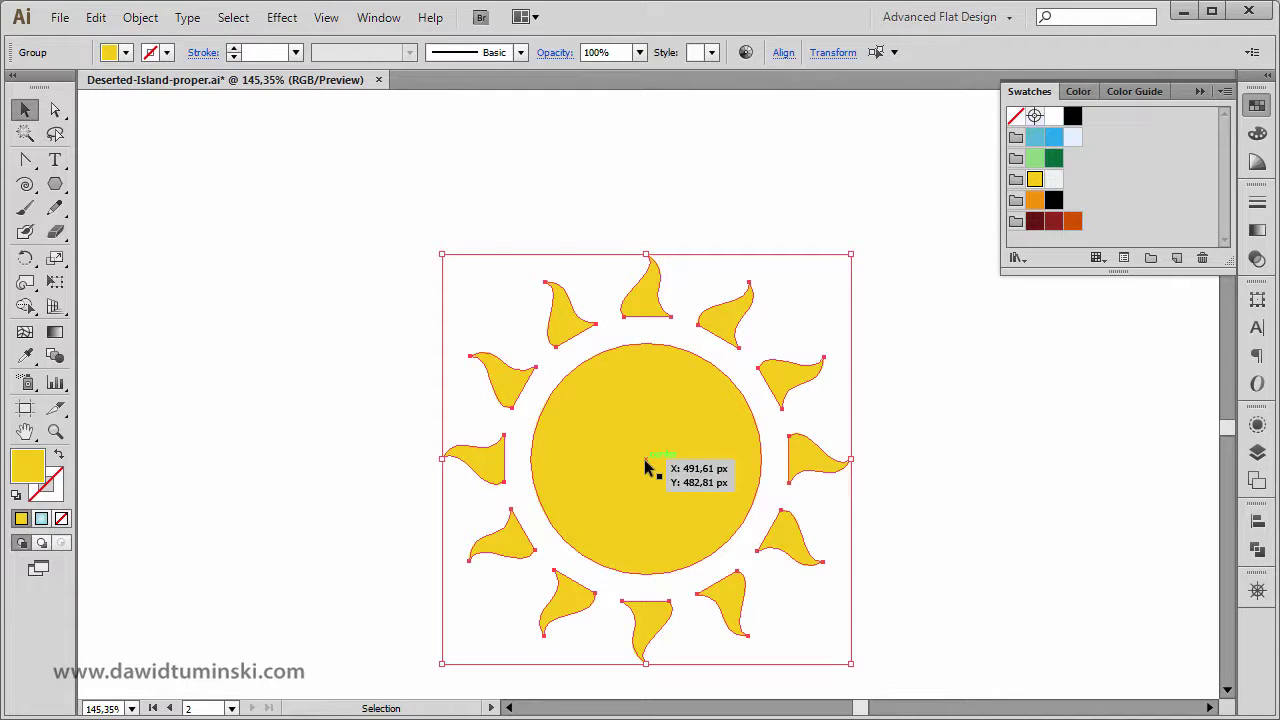
key("s")
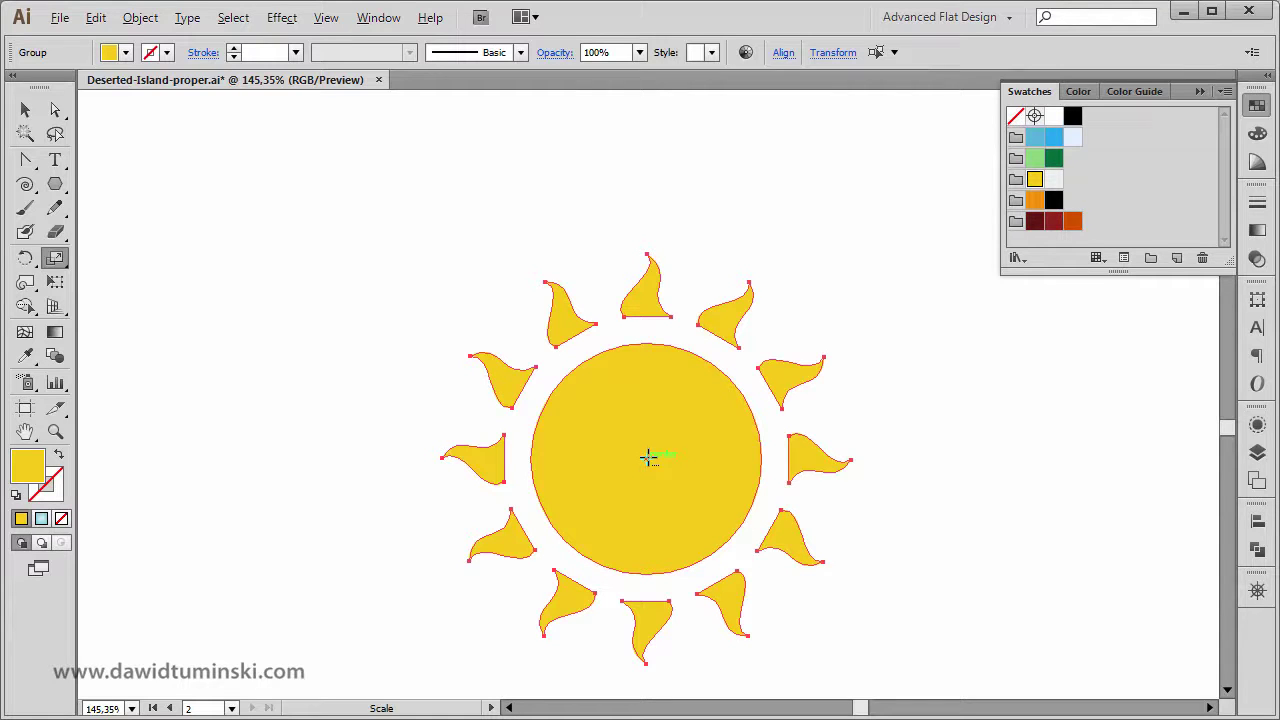
left_click(648, 457, "alt")
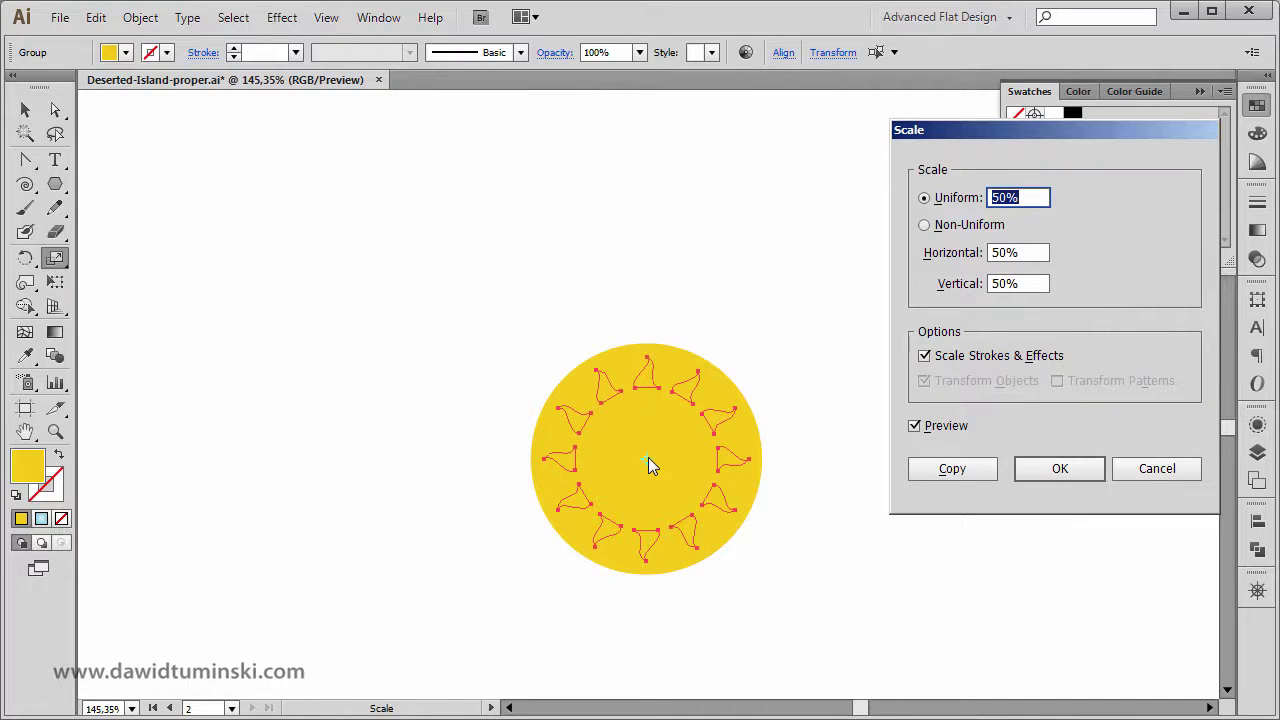
Step: Scale the grouped rays uniformly to 88% around the circle's centre, leaving a narrow gap to the circle, and deselect
key("shift+Down")
key("shift+Up")
key("shift+Up")
key("shift+Up")
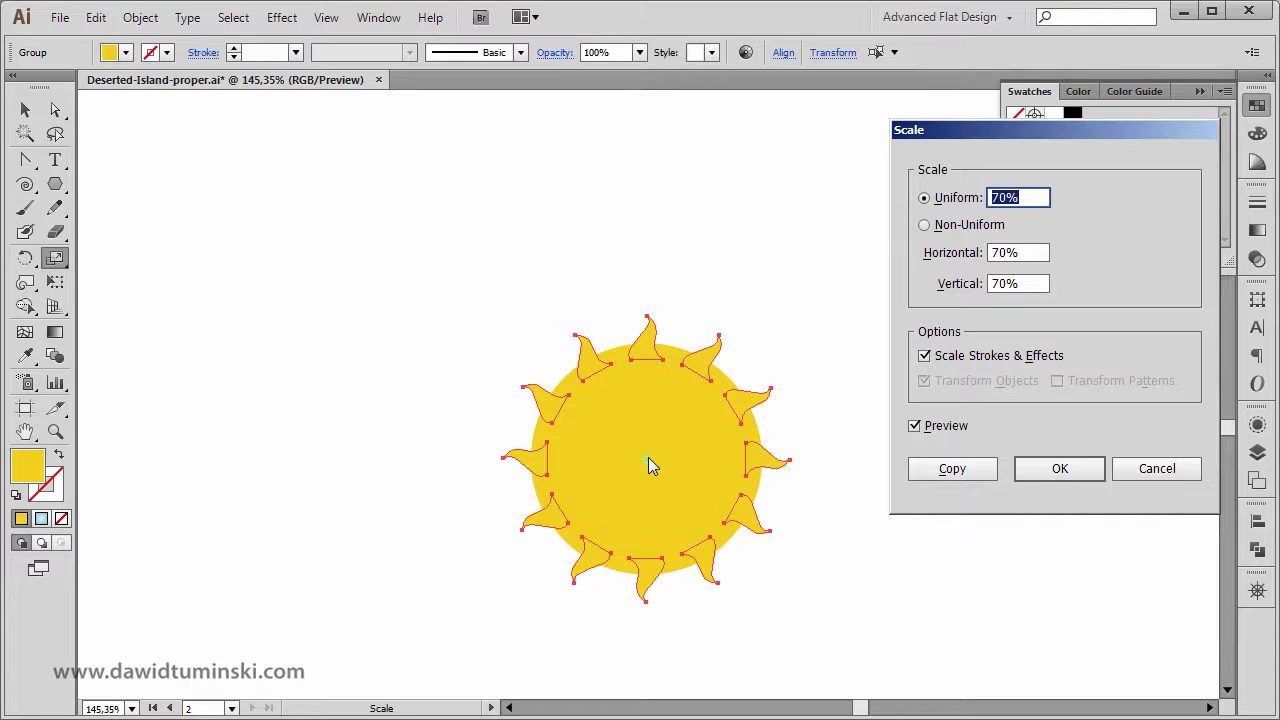
key("shift+Down")
key("shift+Down")
key("shift+Down")
key("shift+Up")
key("shift+Up")
key("shift+Up")
key("shift+Up")
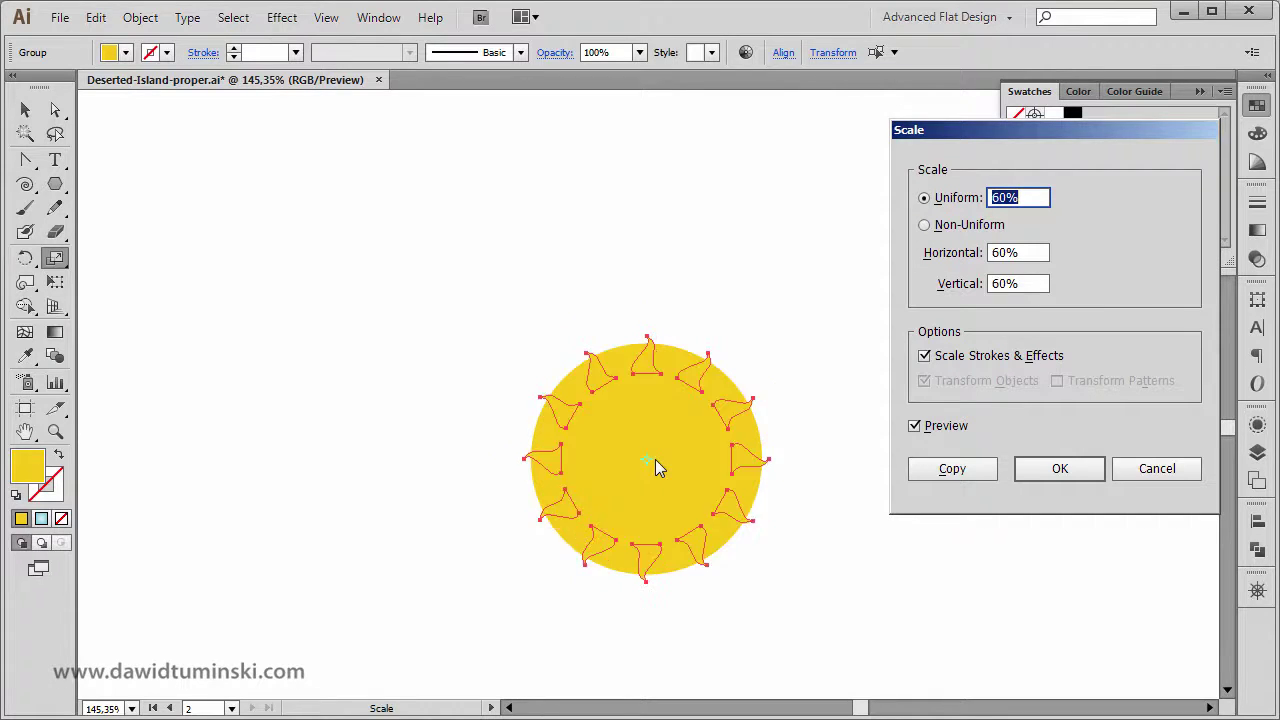
key("shift+Up")
key("Up")
key("Up")
key("Up")
key("Up")
key("Up")
key("Down")
key("Down")
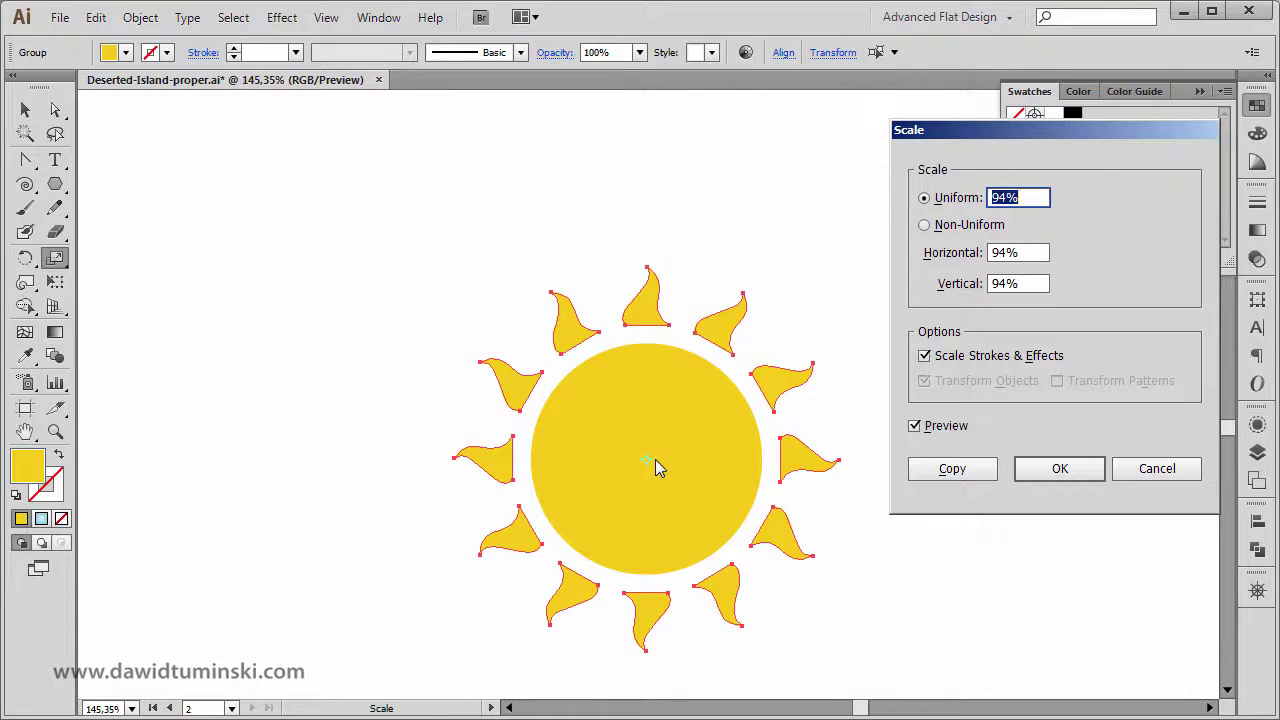
key("Down")
key("Down")
key("Down")
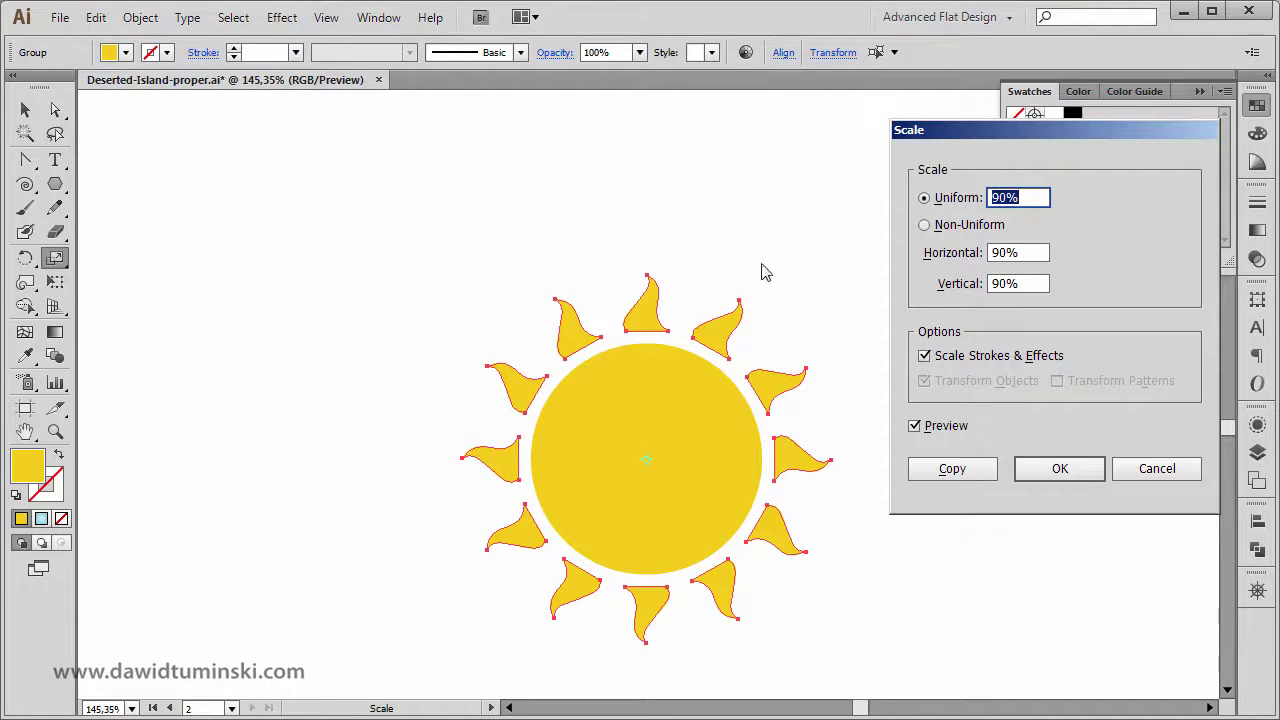
key("Down")
key("Down")
key("Down")
key("Down")
key("Down")
key("Up")
key("Up")
key("Up")
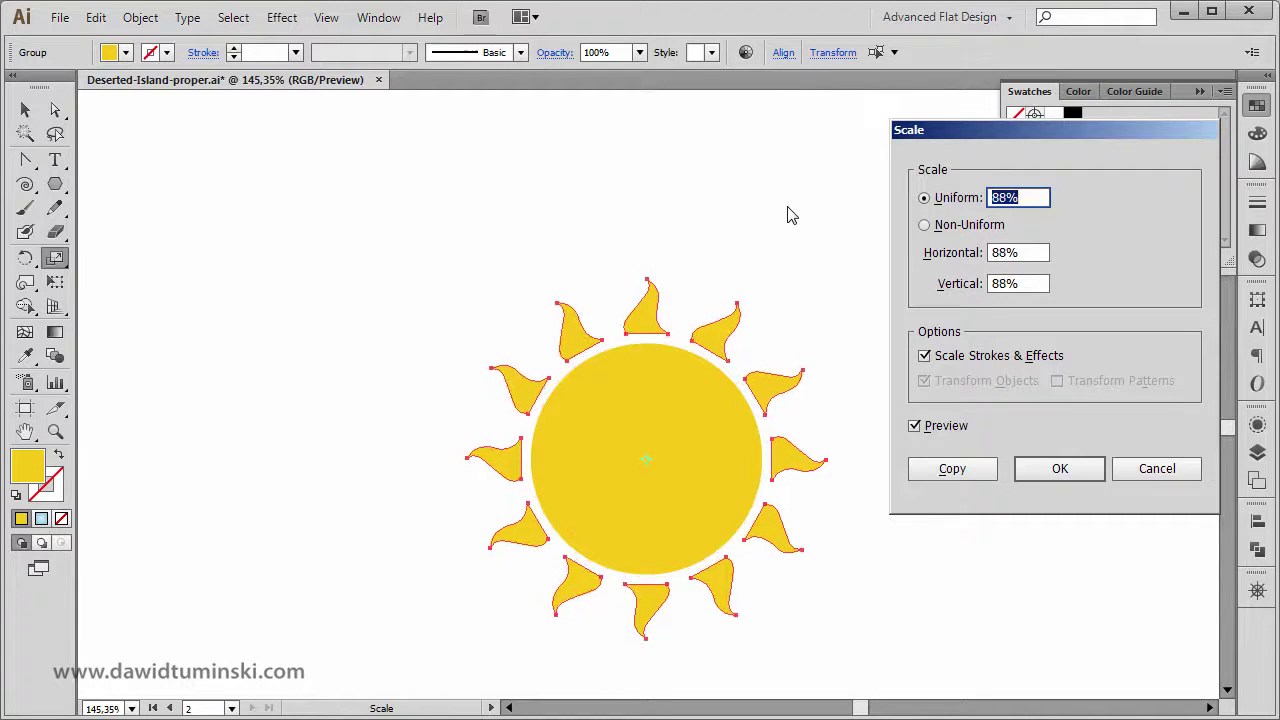
left_click(1052, 468)
key("ctrl+shift+a")
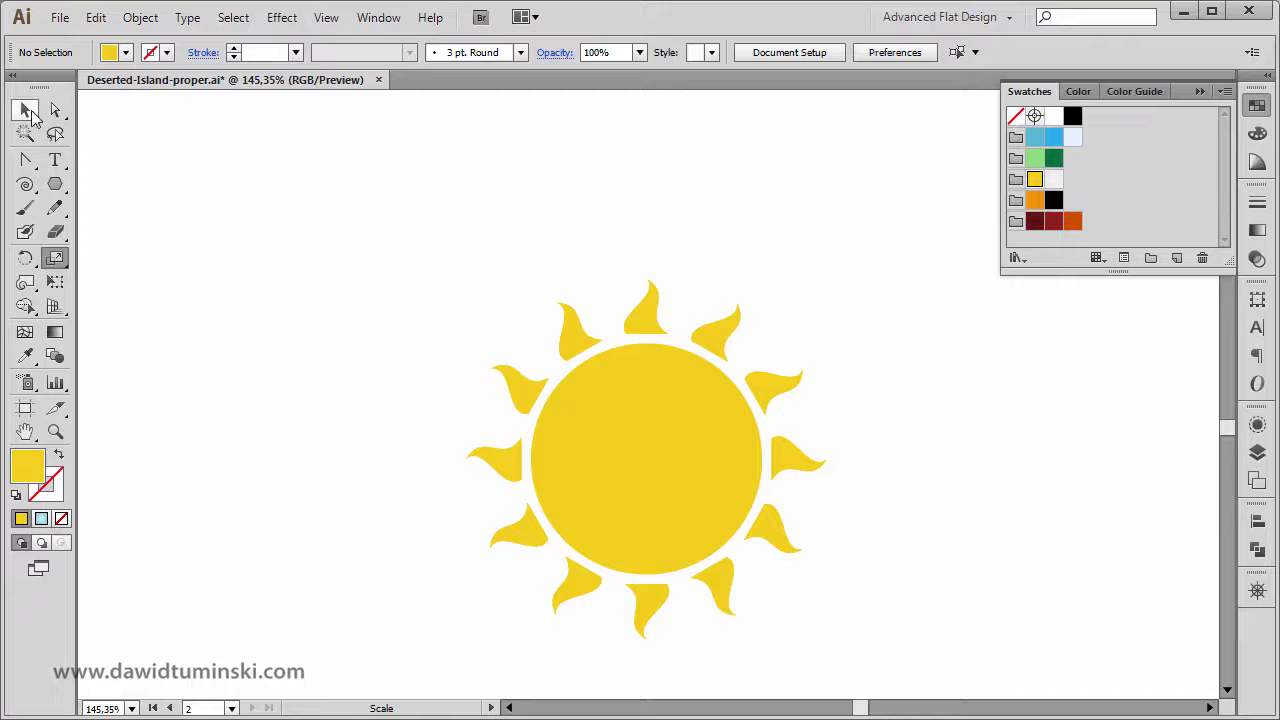
Step: Select the circle together with all its rays, move the whole sun slightly up and to the left, and deselect
left_click(25, 109)
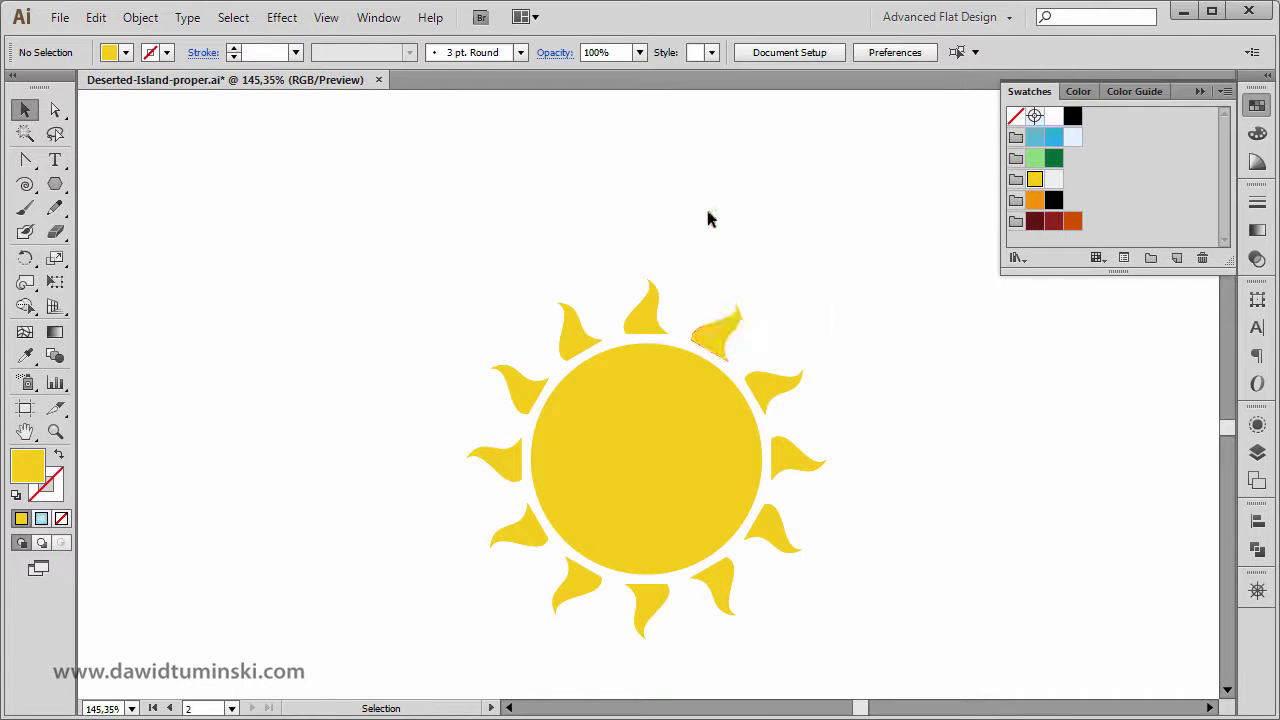
left_click_drag(350, 236, 926, 640)
left_click_drag(657, 443, 636, 373)
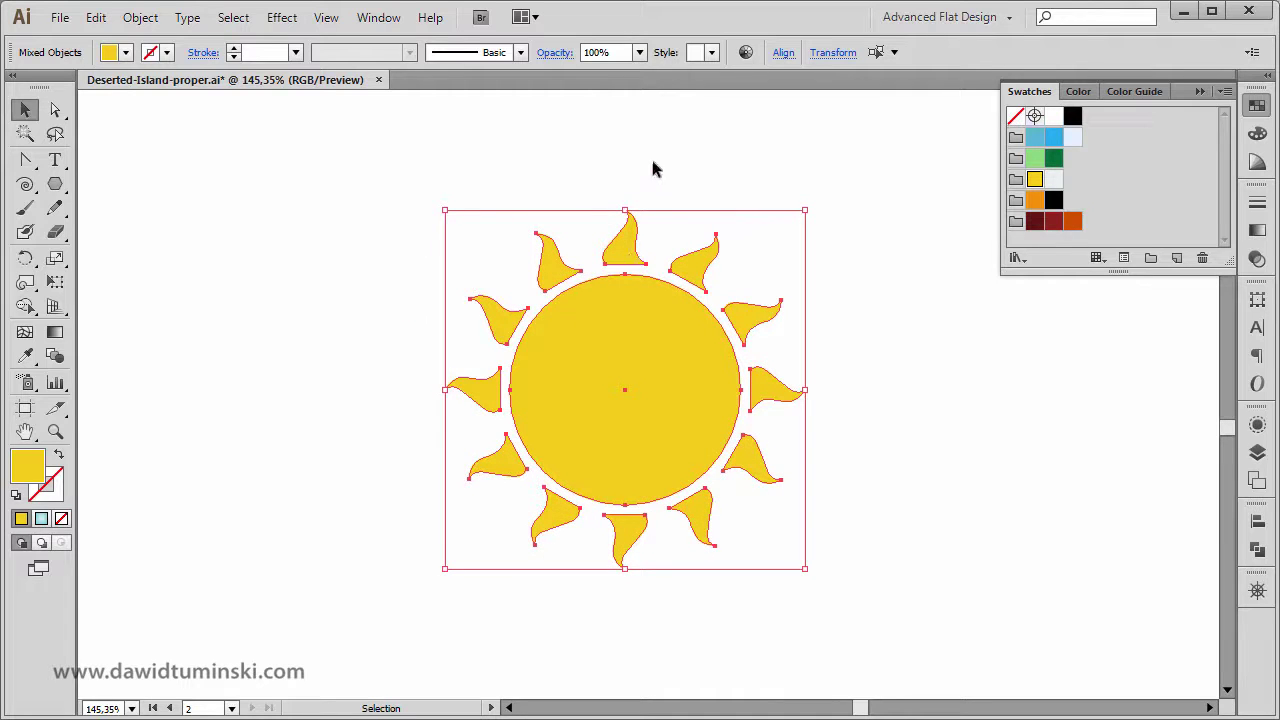
left_click(610, 152)
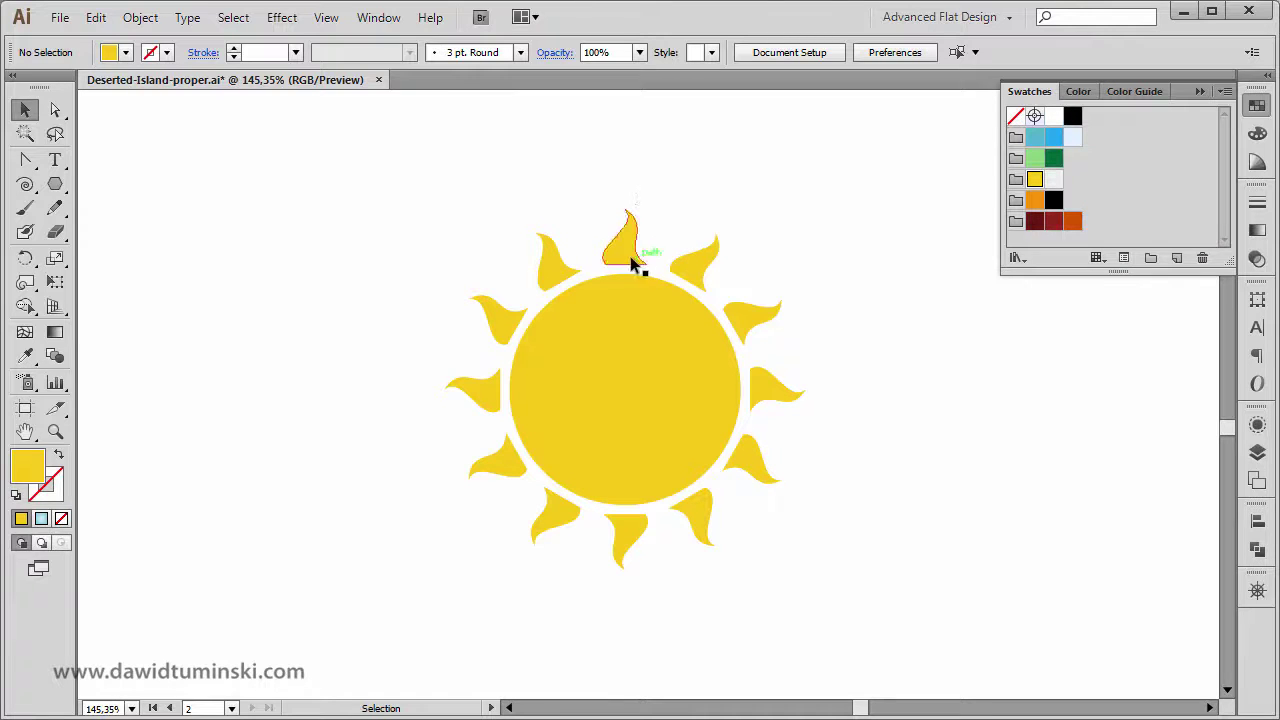
left_click(283, 18)
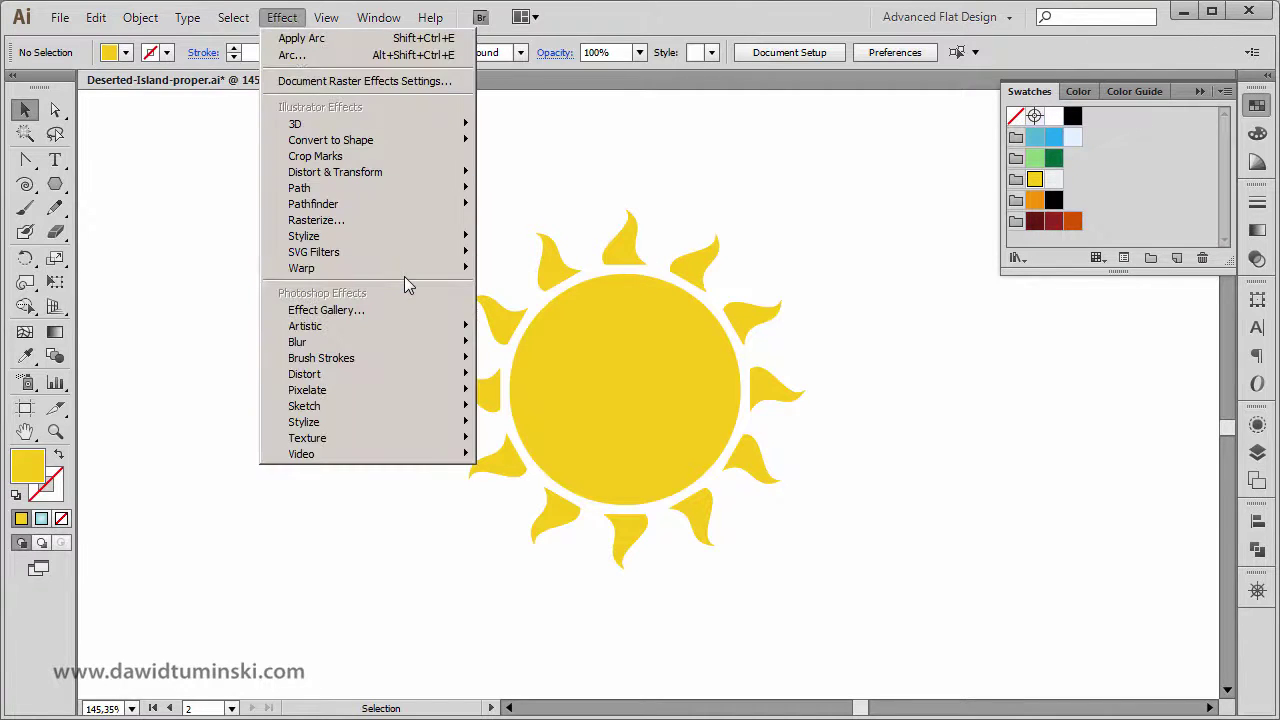
mouse_move(409, 268)
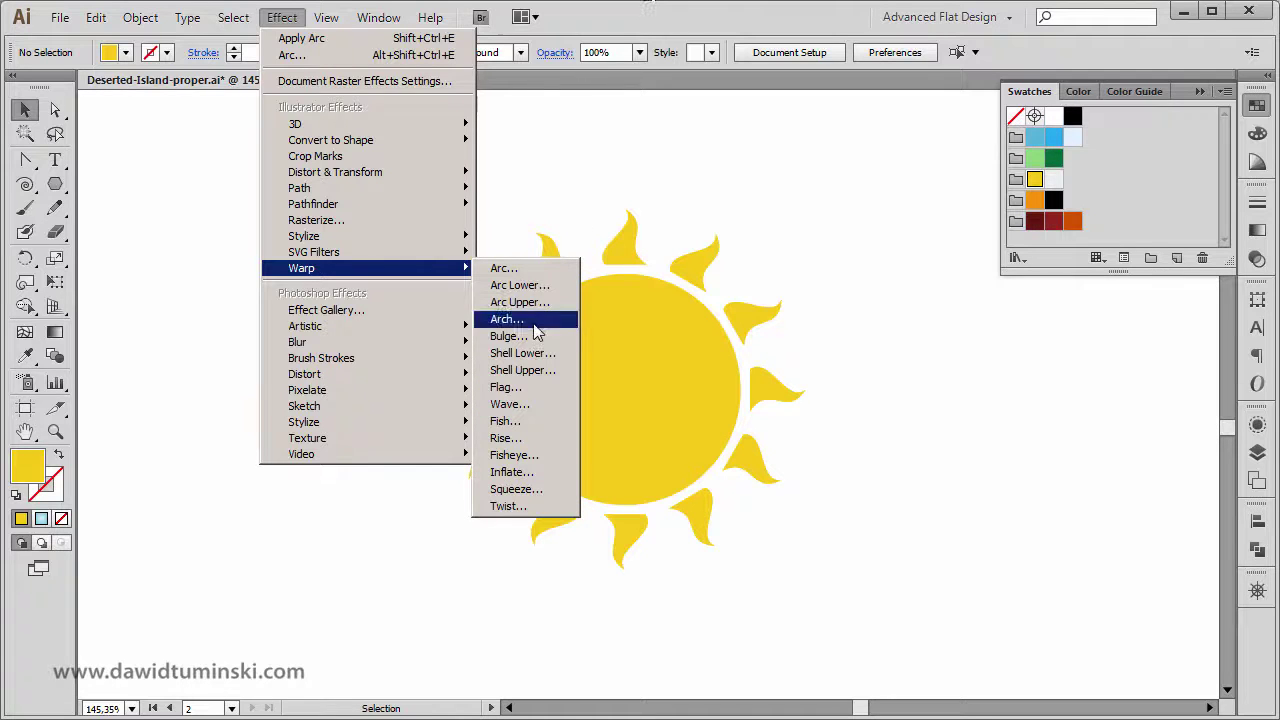
left_click(655, 9)
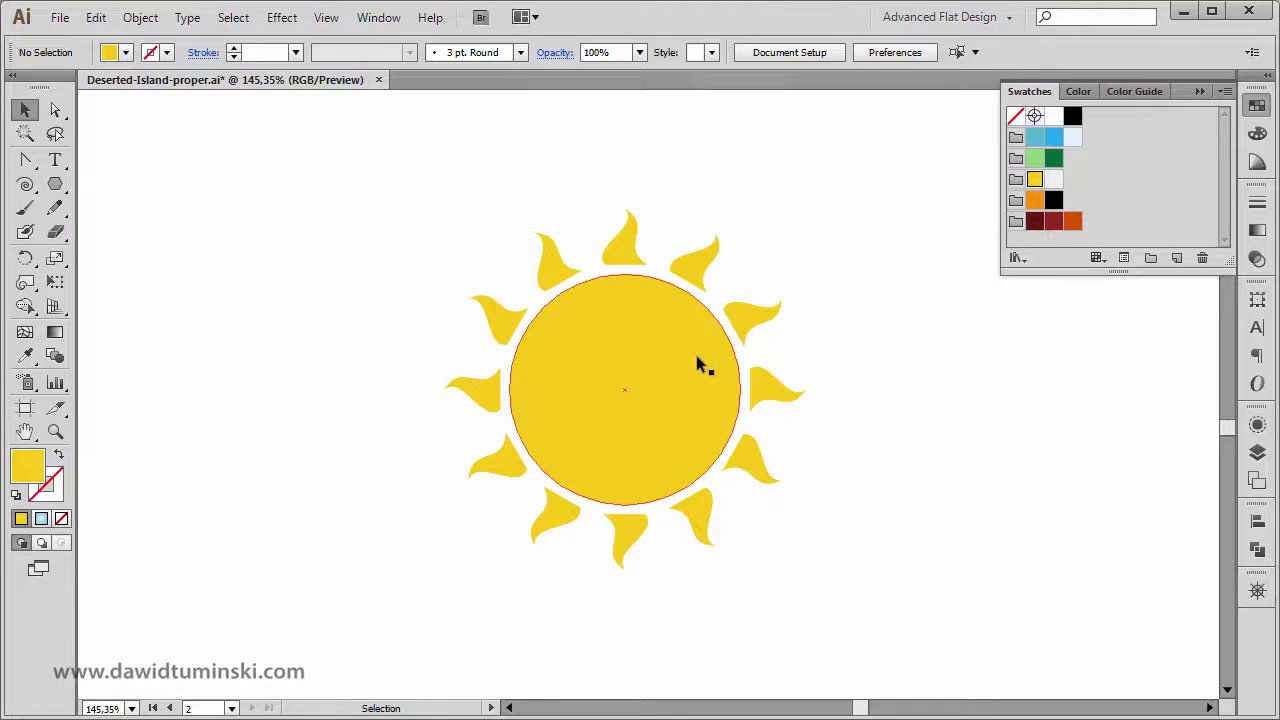
Step: Shrink the whole sun to about two thirds of its size, place it in the artwork's upper-left area, and deselect
left_click_drag(806, 611, 398, 224)
left_click_drag(626, 410, 310, 326)
left_click_drag(494, 121, 429, 180)
left_click_drag(332, 296, 251, 219)
left_click(514, 284)
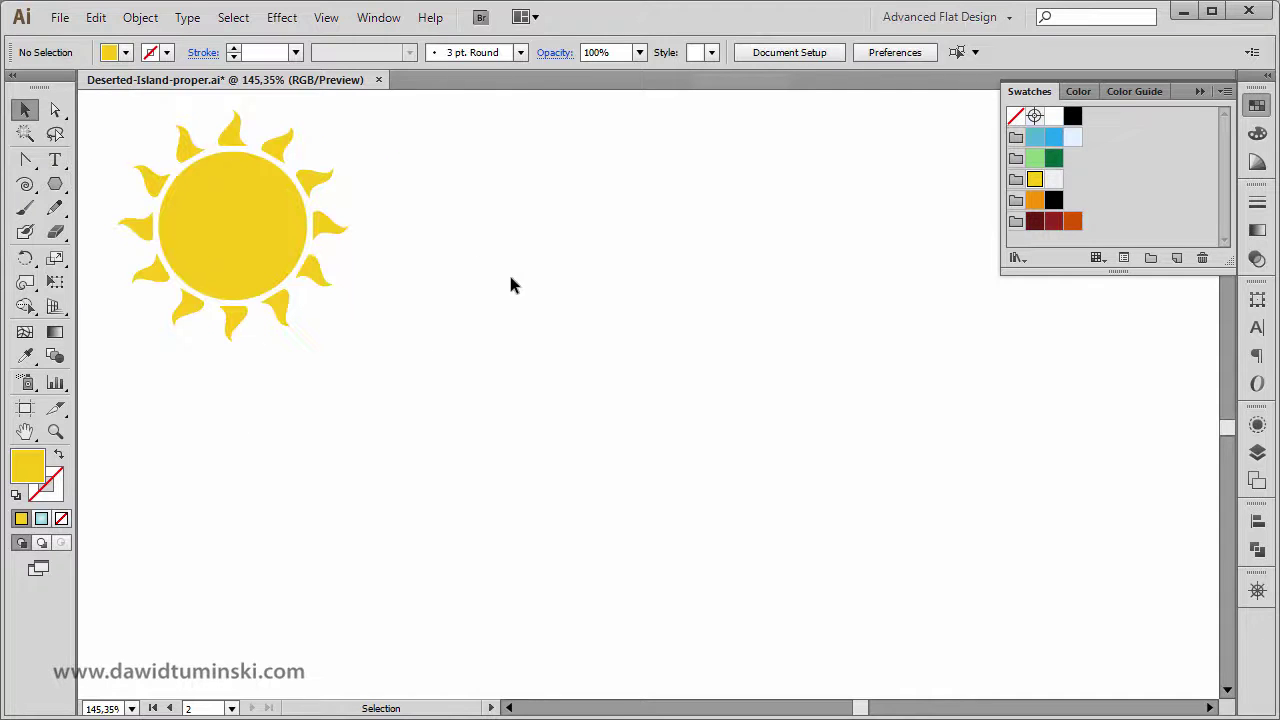